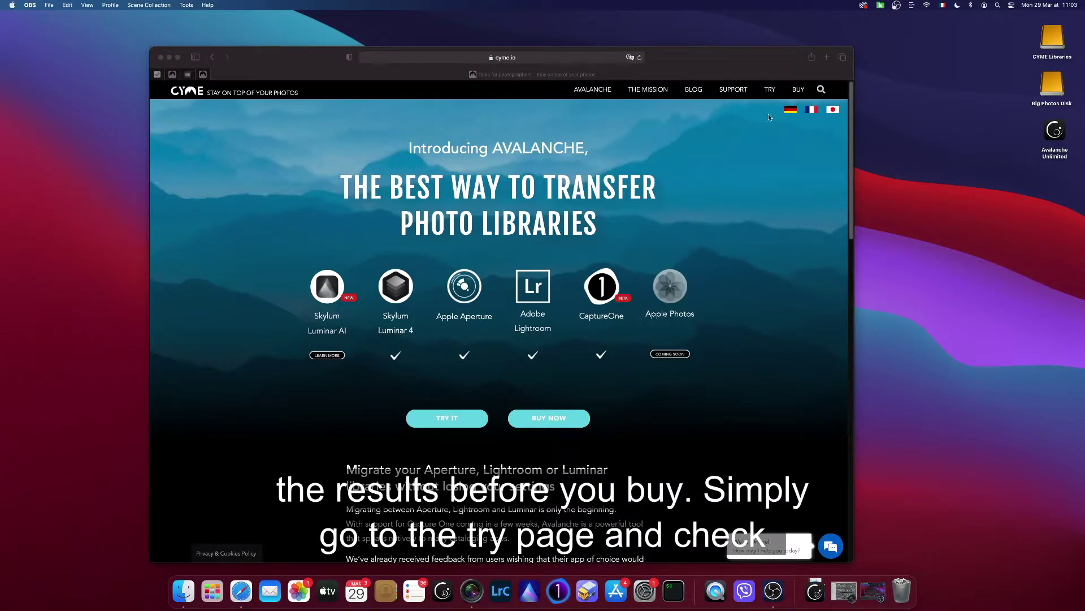
Step: Download Avalanche for Adobe Lightroom from the Try For Free page and dismiss the newsletter popup
click(770, 89)
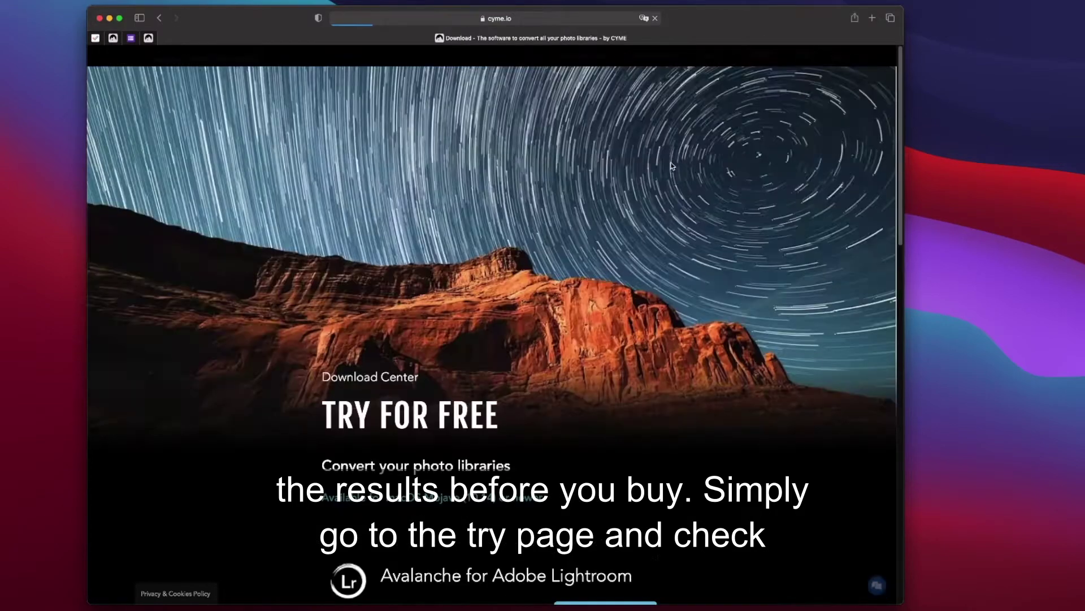
scroll(624, 339, down, 5)
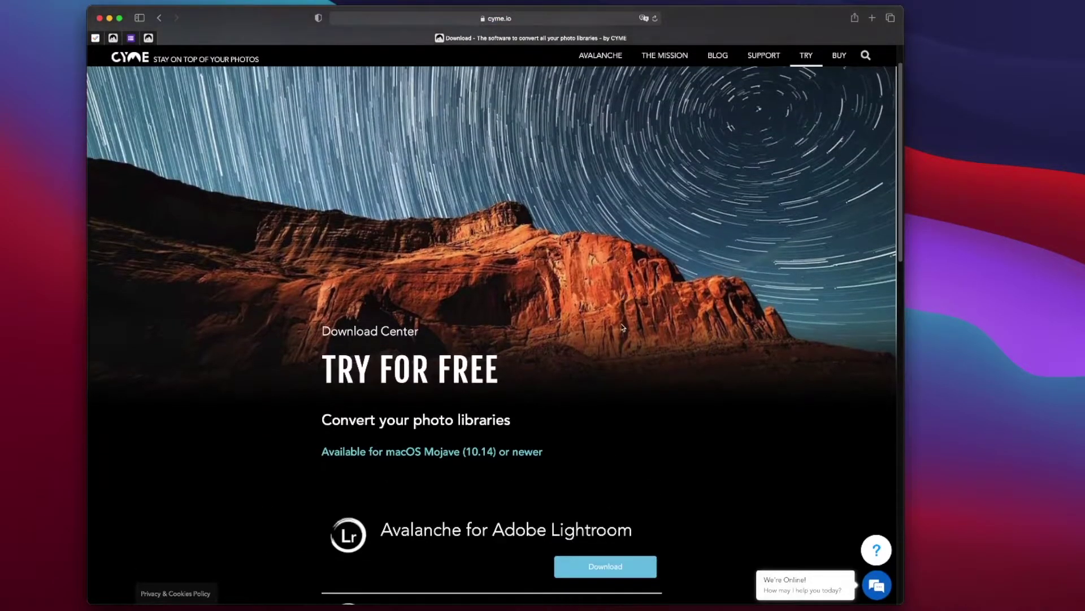
scroll(622, 329, down, 4)
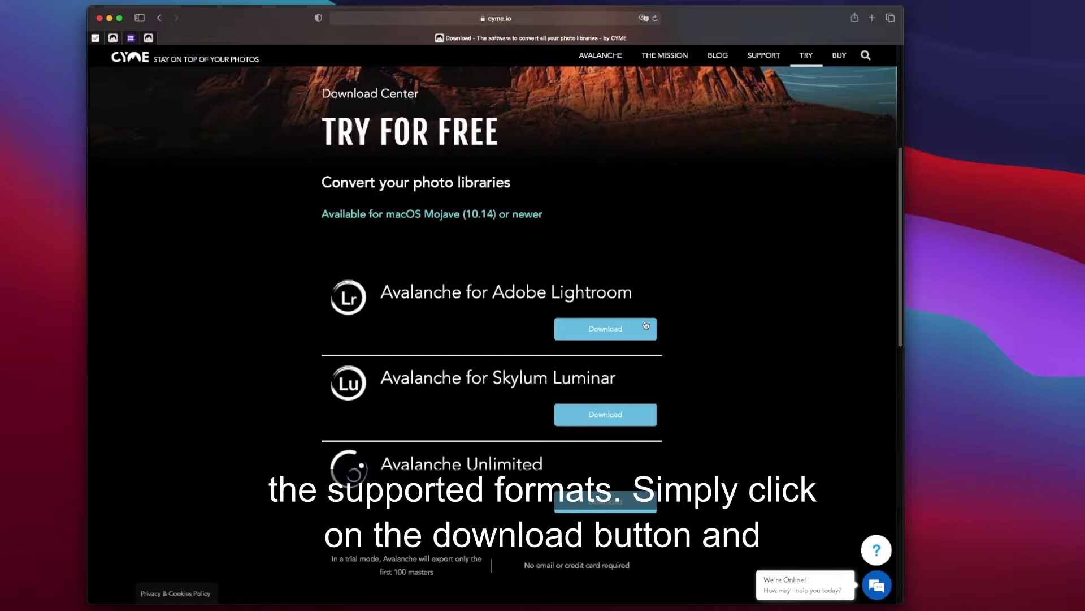
click(606, 330)
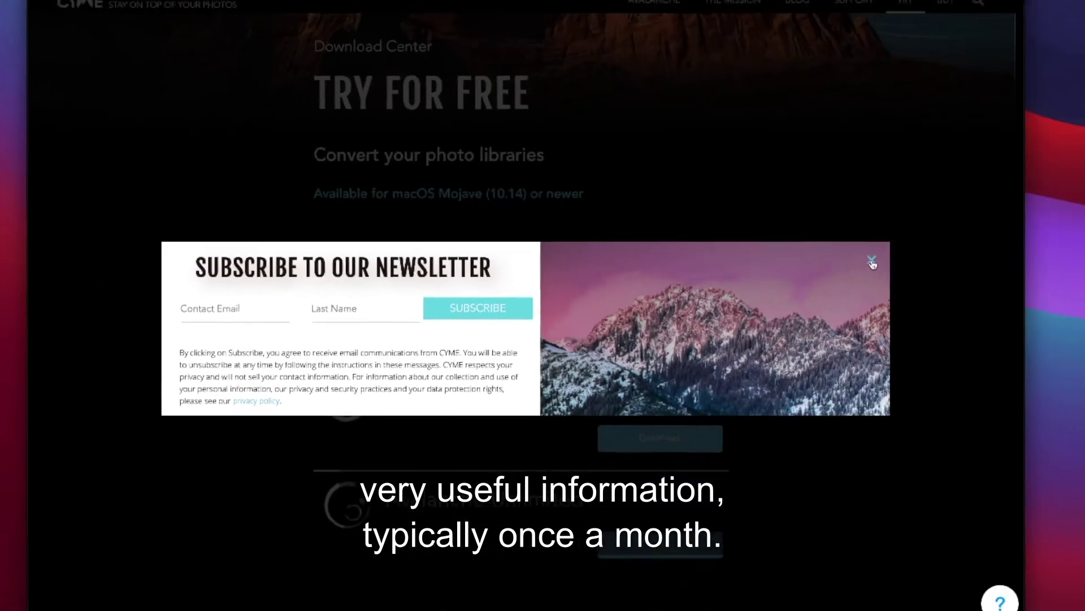
click(975, 249)
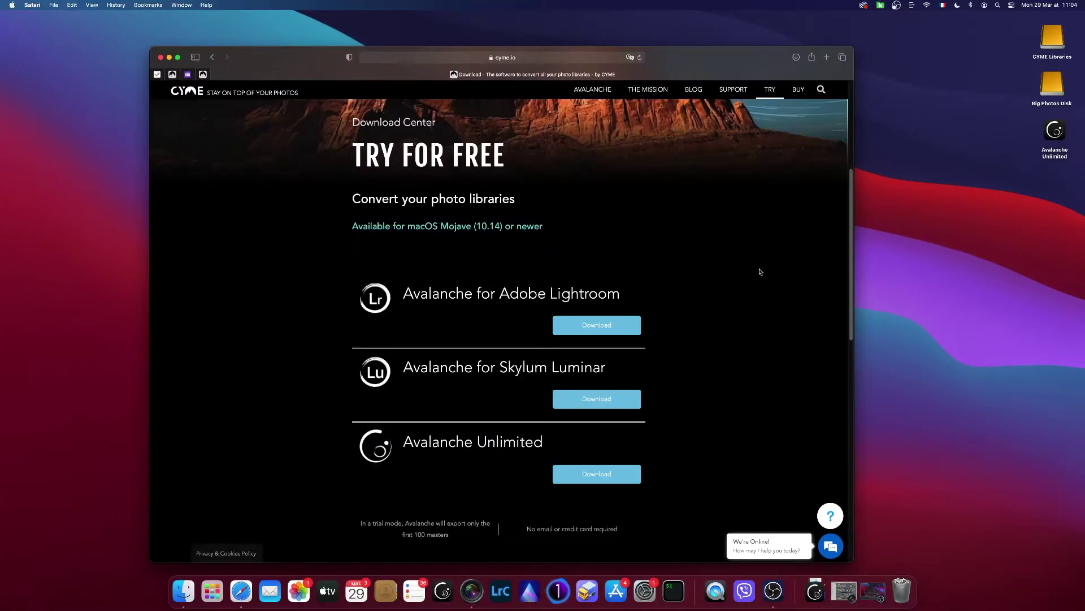
Step: Launch the downloaded Avalanche For Lightroom app from Safari's downloads, approving the Gatekeeper warning
click(796, 57)
double_click(765, 95)
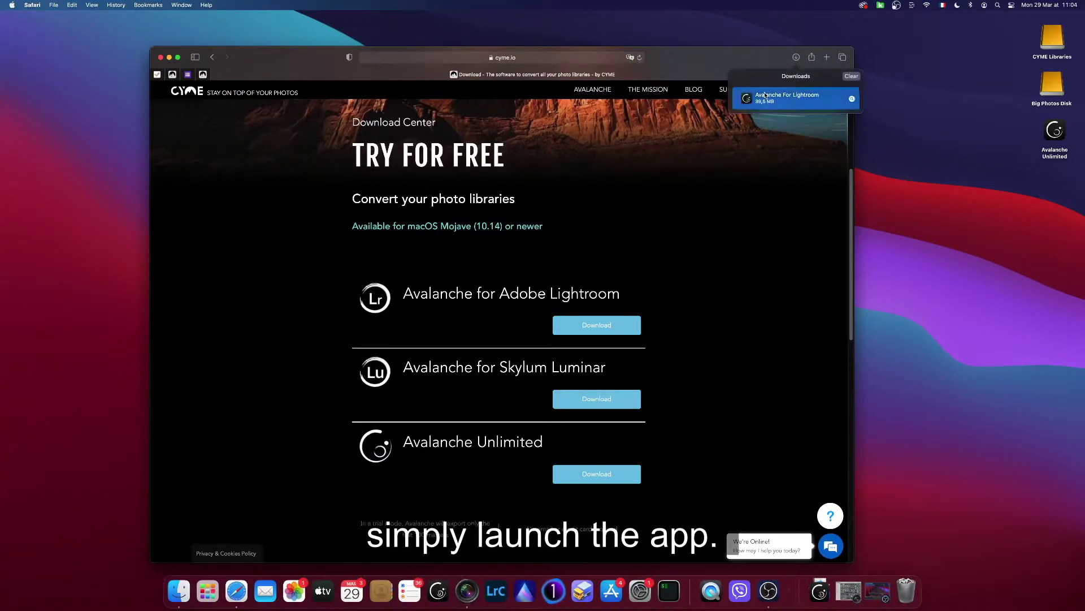
click(553, 223)
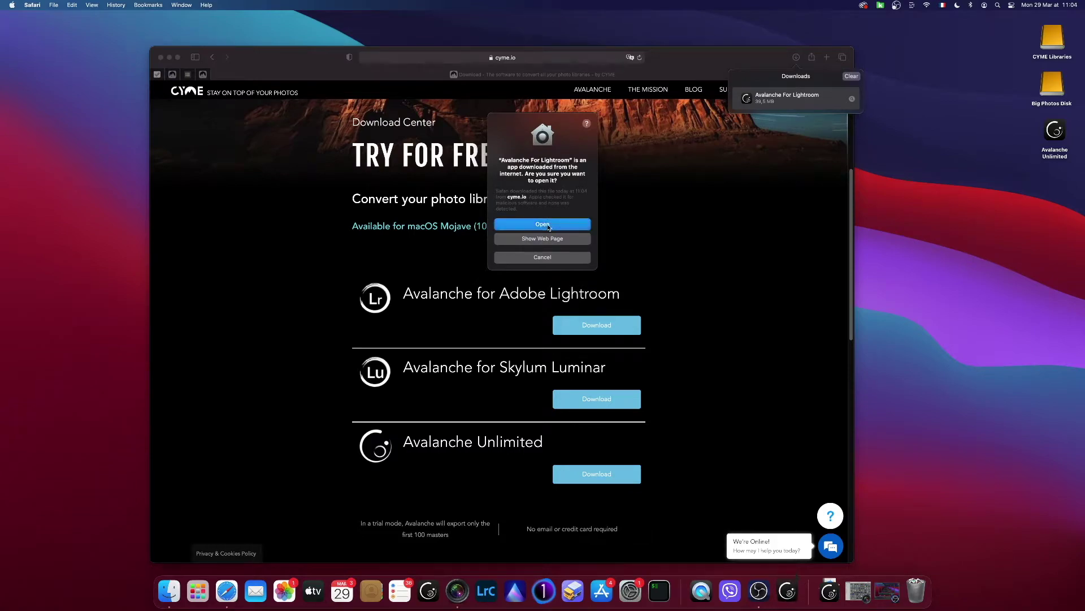
click(170, 58)
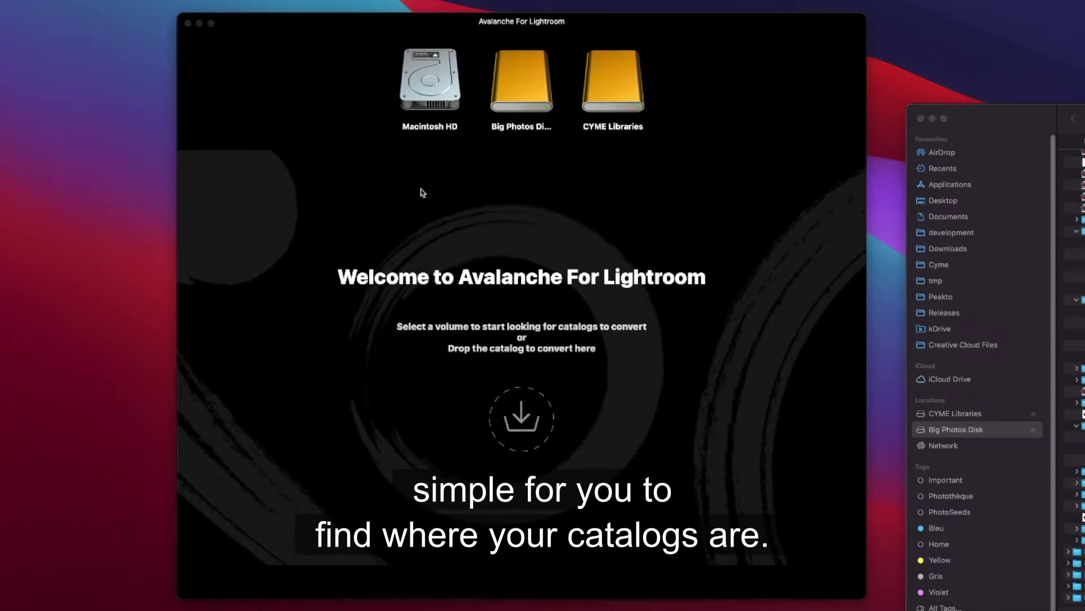
Step: Scan Macintosh HD for convertible catalogs in Avalanche
click(435, 90)
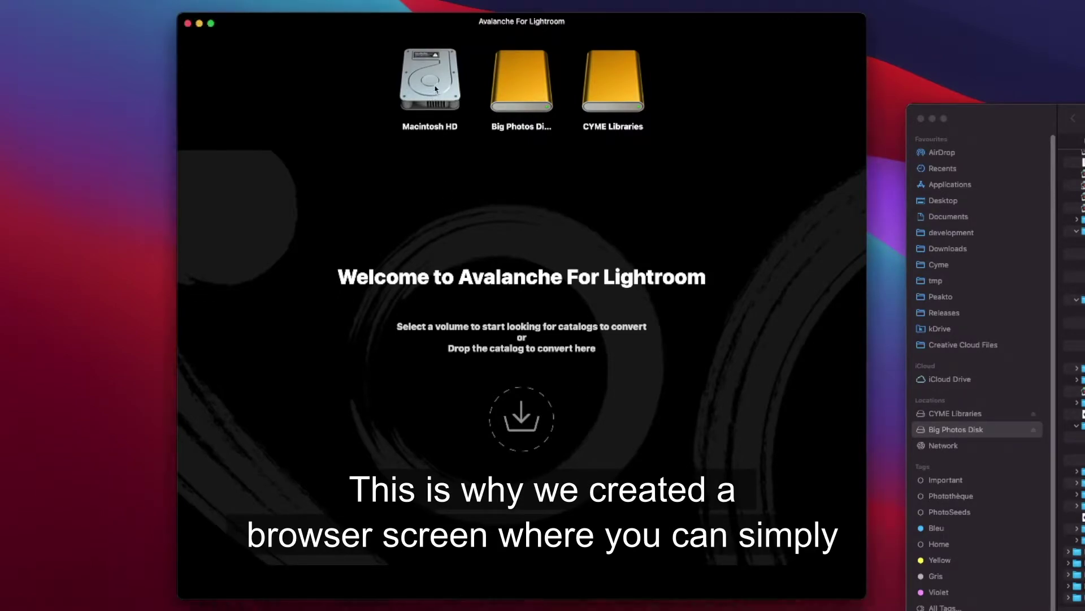
click(436, 89)
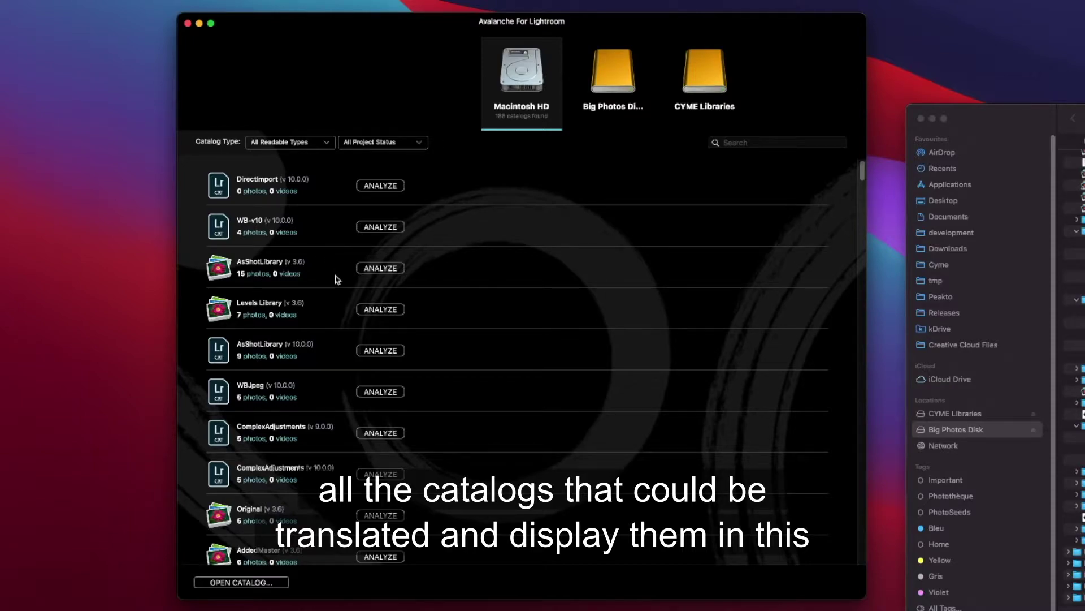
scroll(336, 279, down, 10)
scroll(333, 281, up, 10)
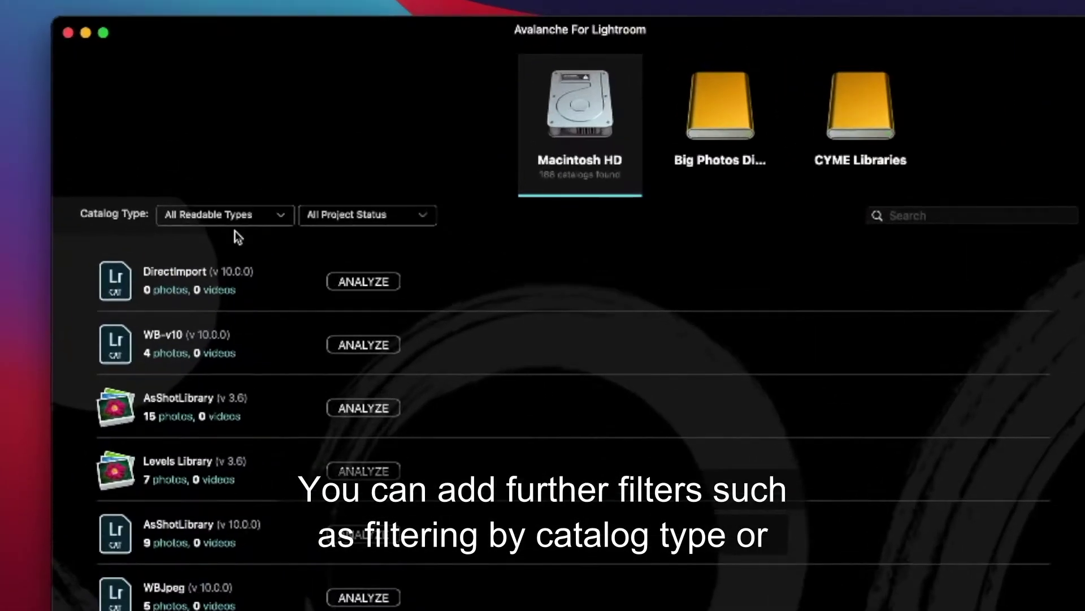
Step: Check the Catalog Type and Project Status filters unchanged, then search the catalogs for 'Japan'
click(296, 142)
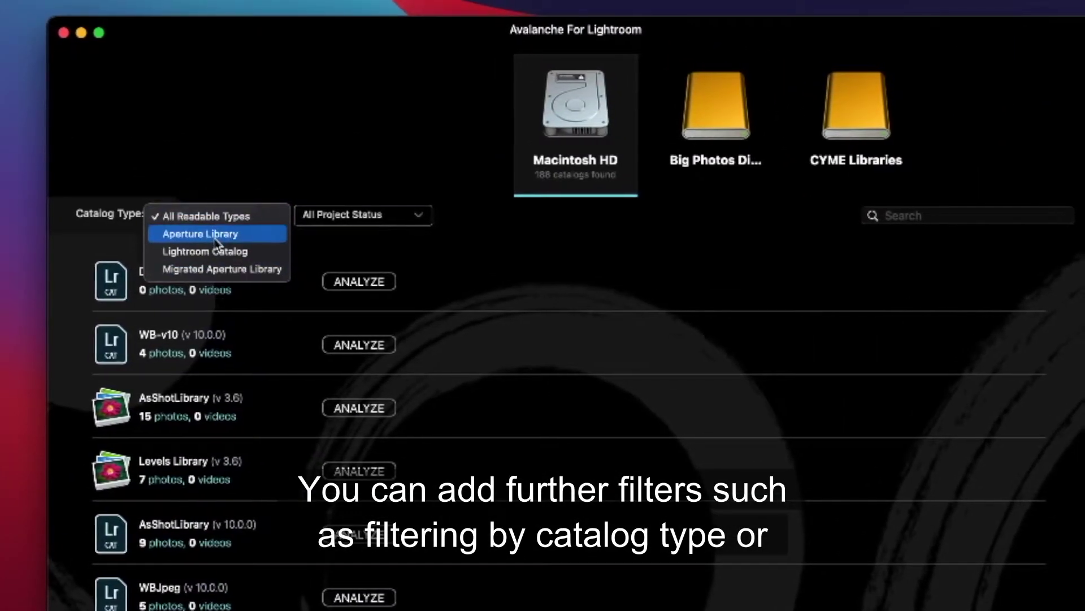
click(475, 237)
click(368, 220)
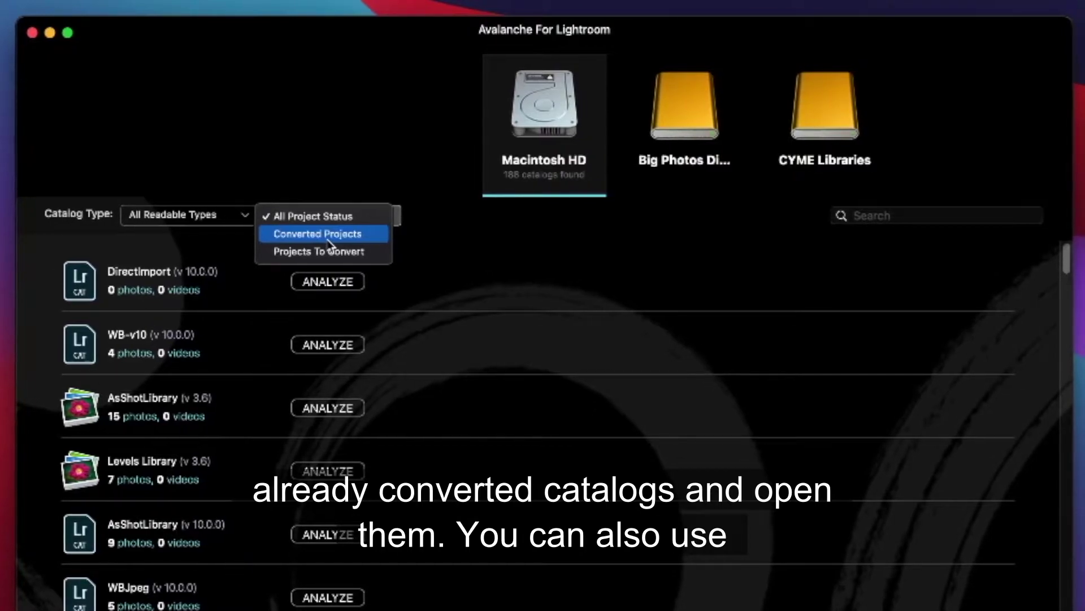
click(887, 214)
click(884, 215)
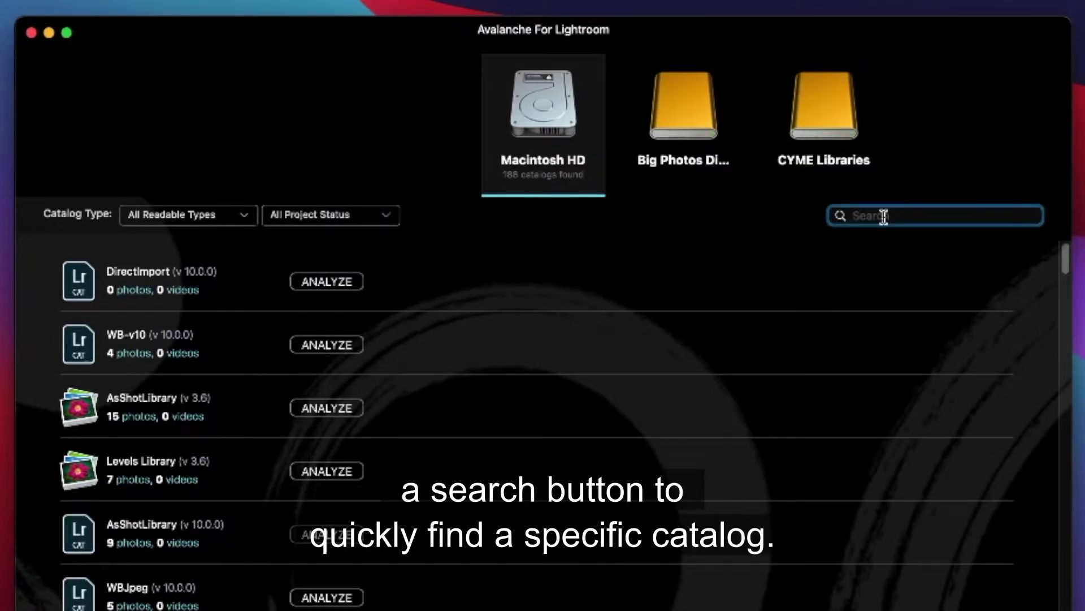
text(Japan)
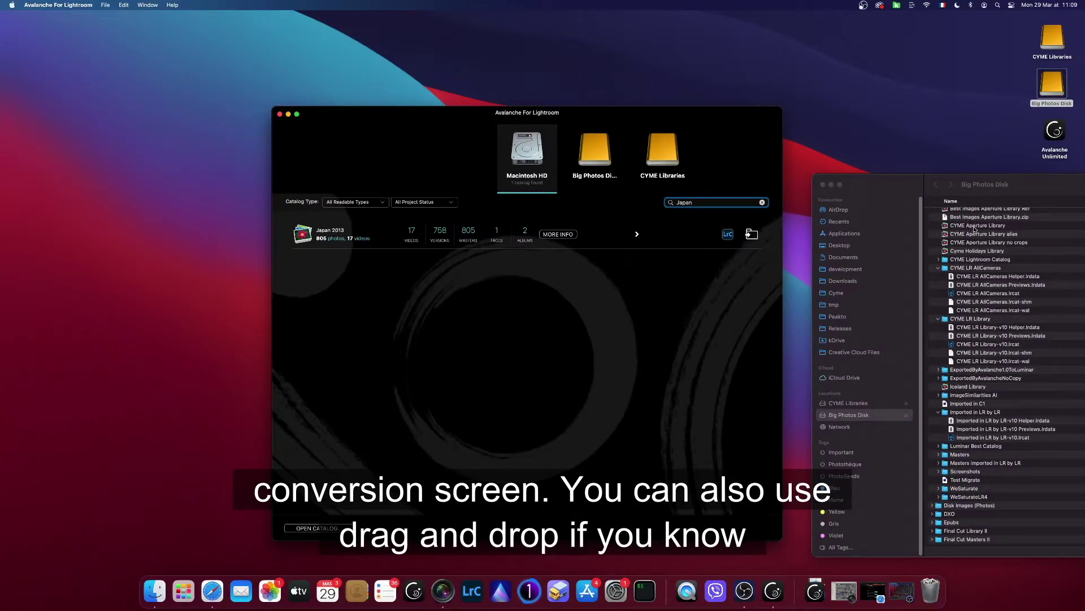
Step: Drag the CYME Aperture Library from Finder into Avalanche to analyse its 62 masters and 84 versions
drag(973, 228, 522, 286)
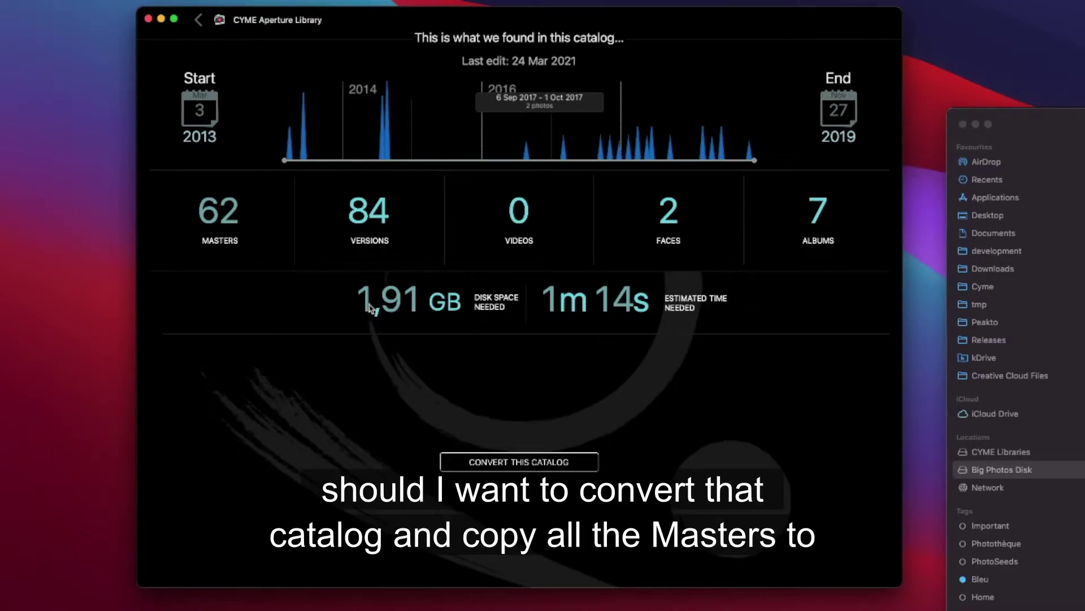
mouse_move(503, 309)
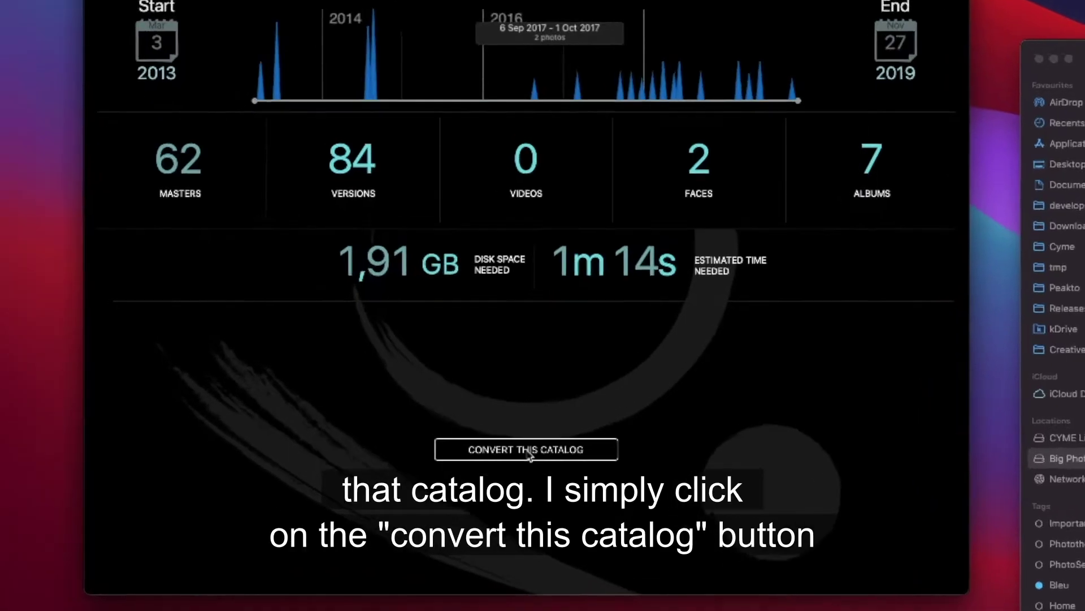
Step: Choose Convert This Catalog for the CYME Aperture Library to reveal destination options
click(519, 462)
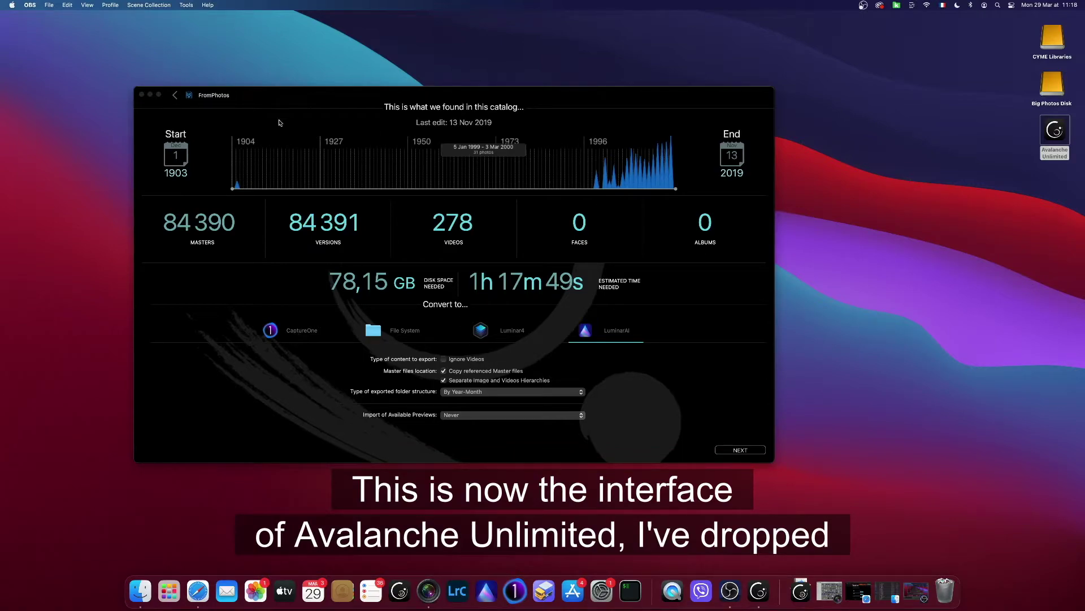
Step: In the FromPhotos window, preview the Luminar4 options, then set the destination to CaptureOne
drag(303, 101, 313, 96)
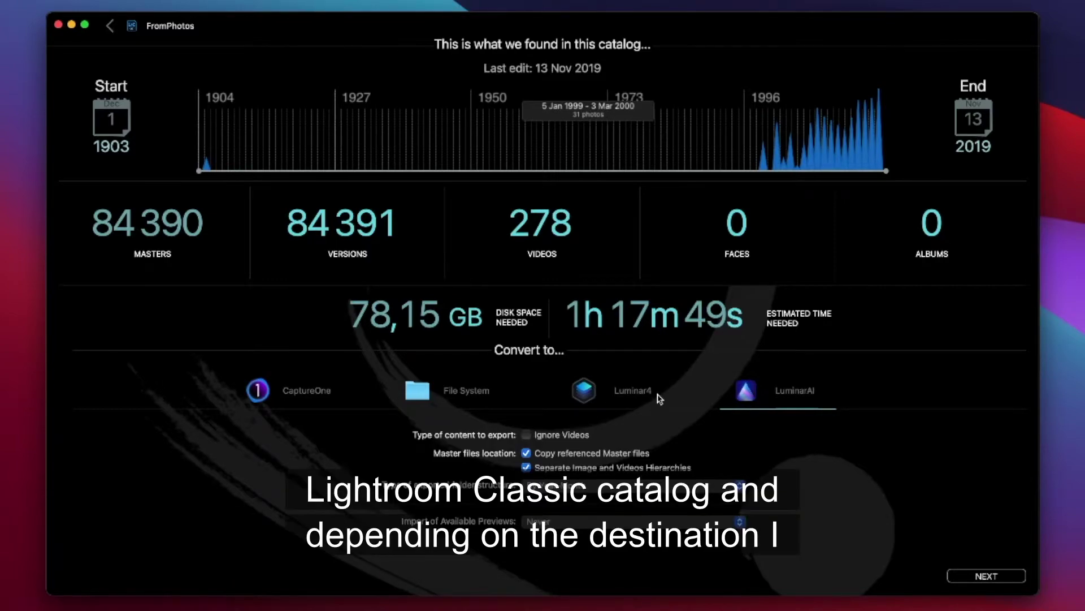
click(626, 391)
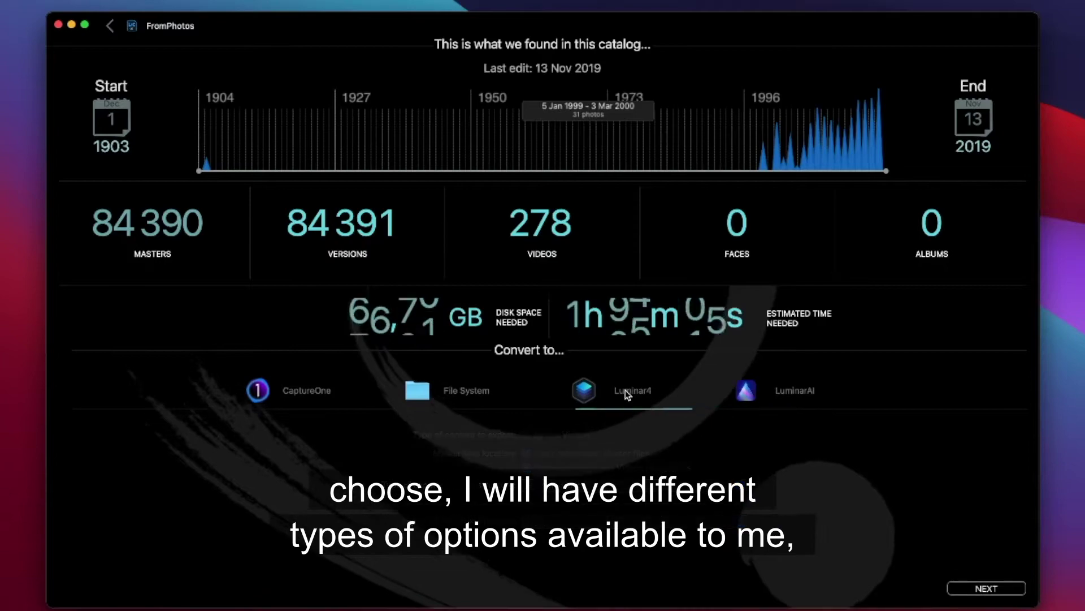
click(305, 392)
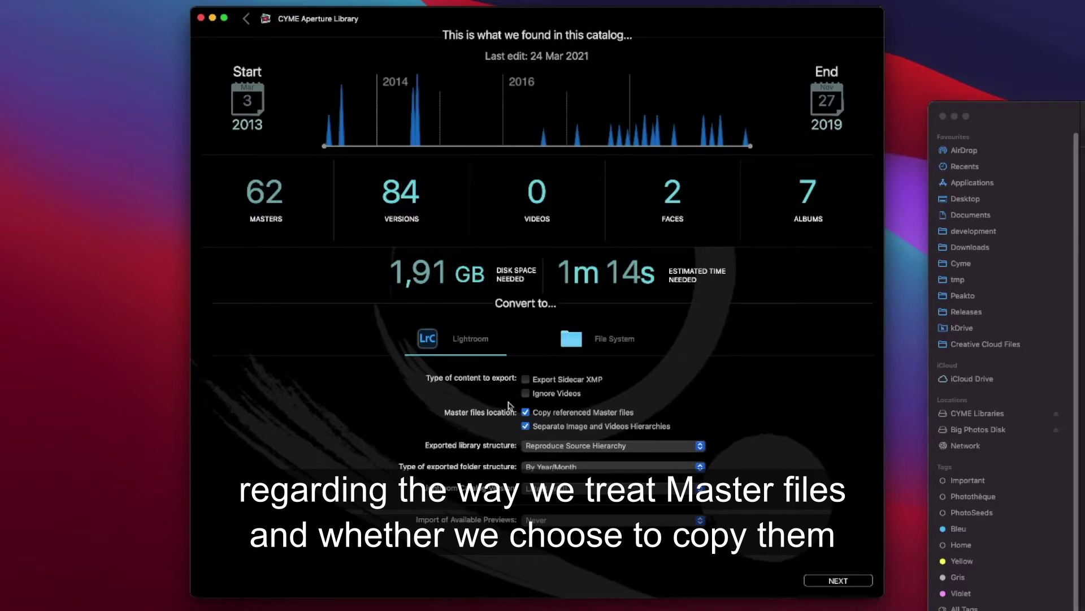
Step: Toggle Copy referenced Master files off and back on for the Lightroom conversion
click(526, 413)
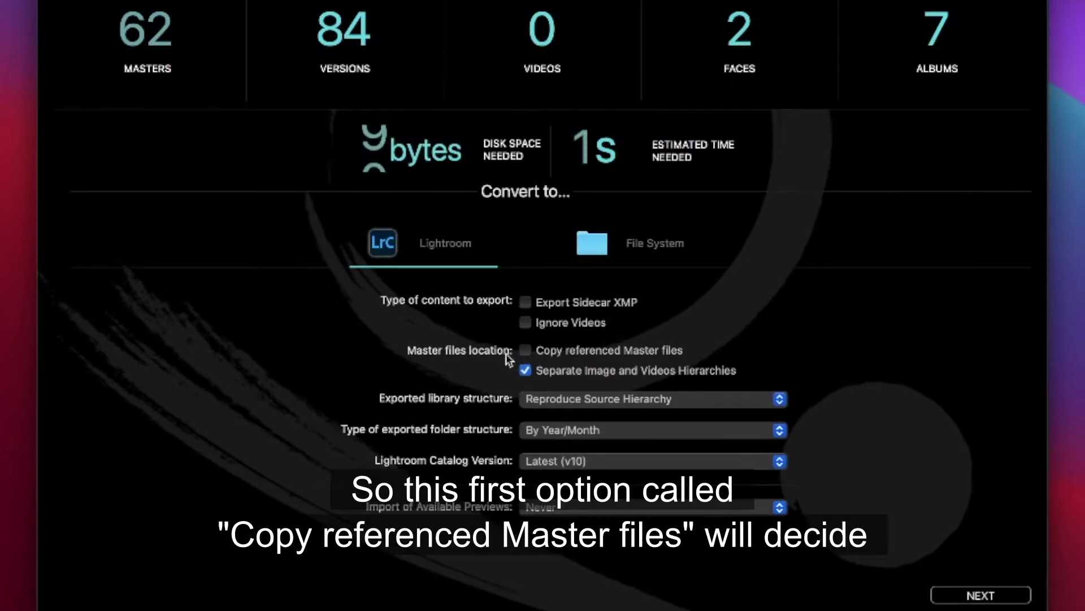
click(525, 351)
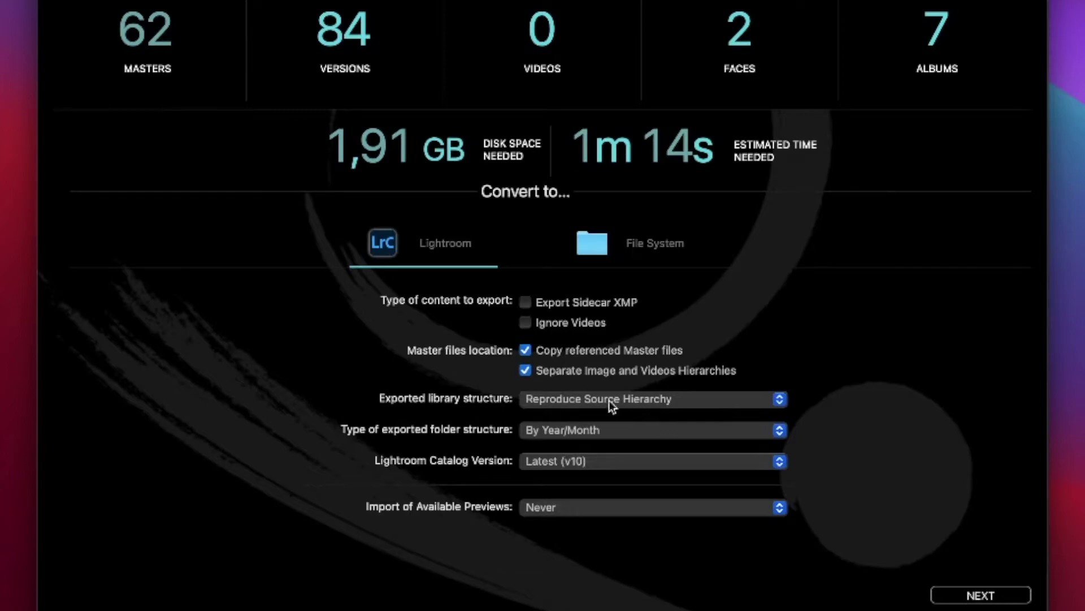
Step: Keep Reproduce Source Hierarchy as the library structure and display the folder-structure choices
click(688, 403)
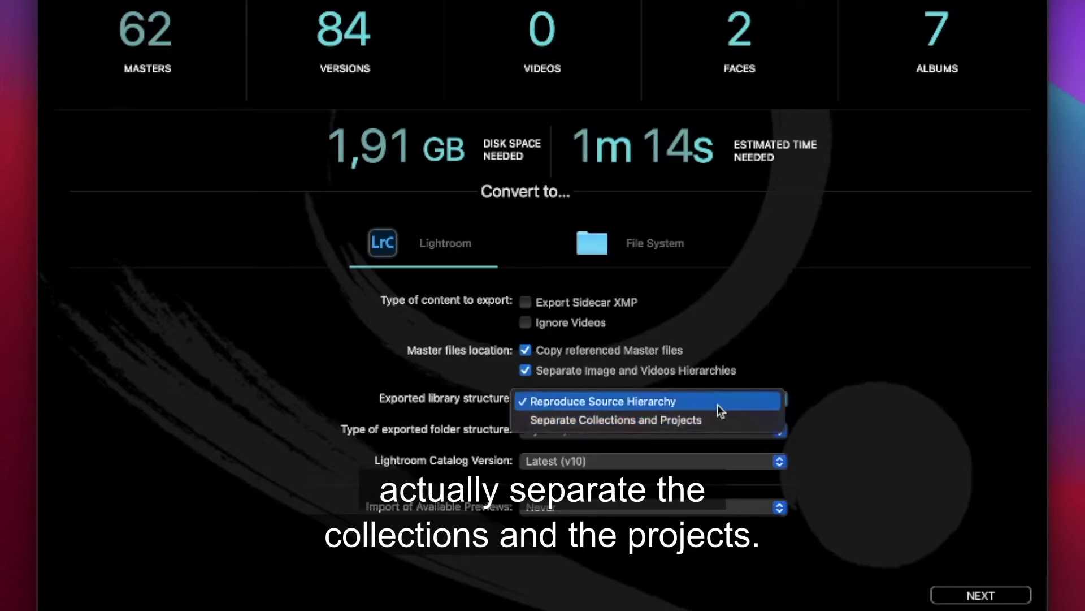
click(775, 372)
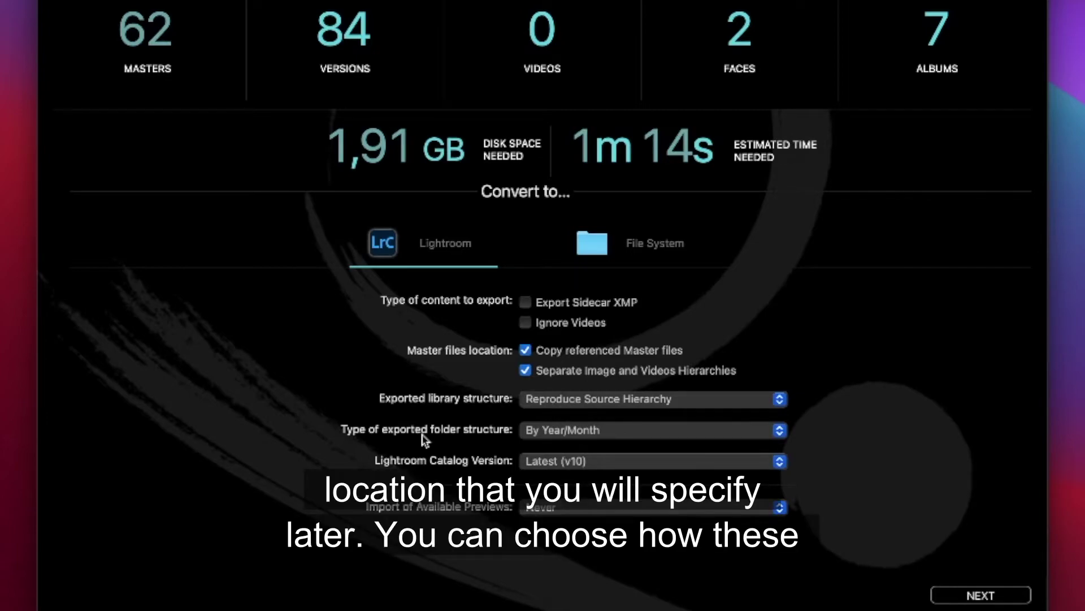
click(571, 432)
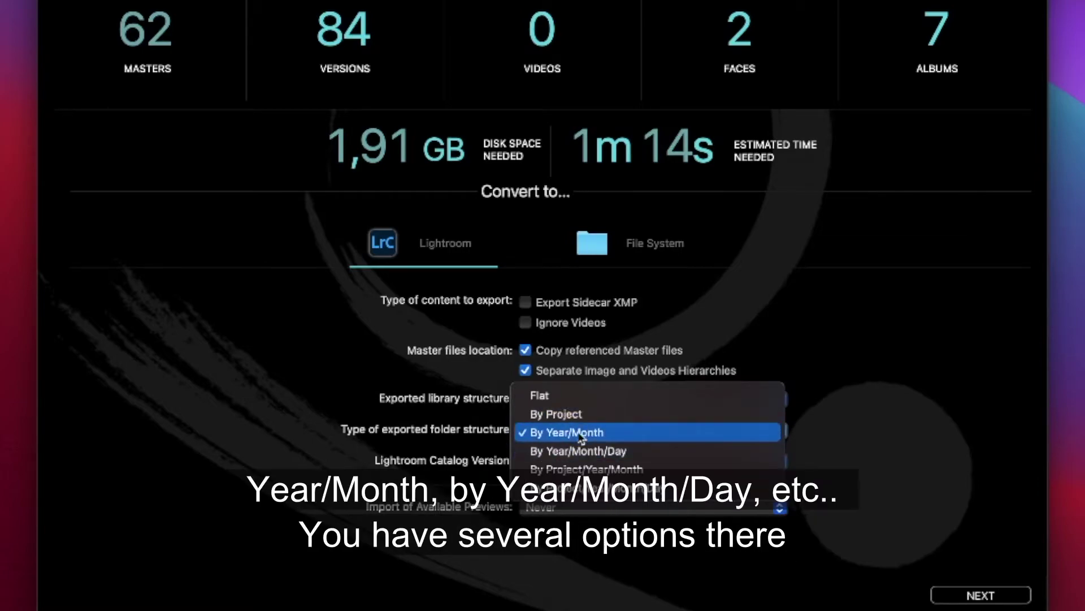
Step: Set the folder structure to By Project/Year/Month and the catalog version to Latest (v10)
click(612, 466)
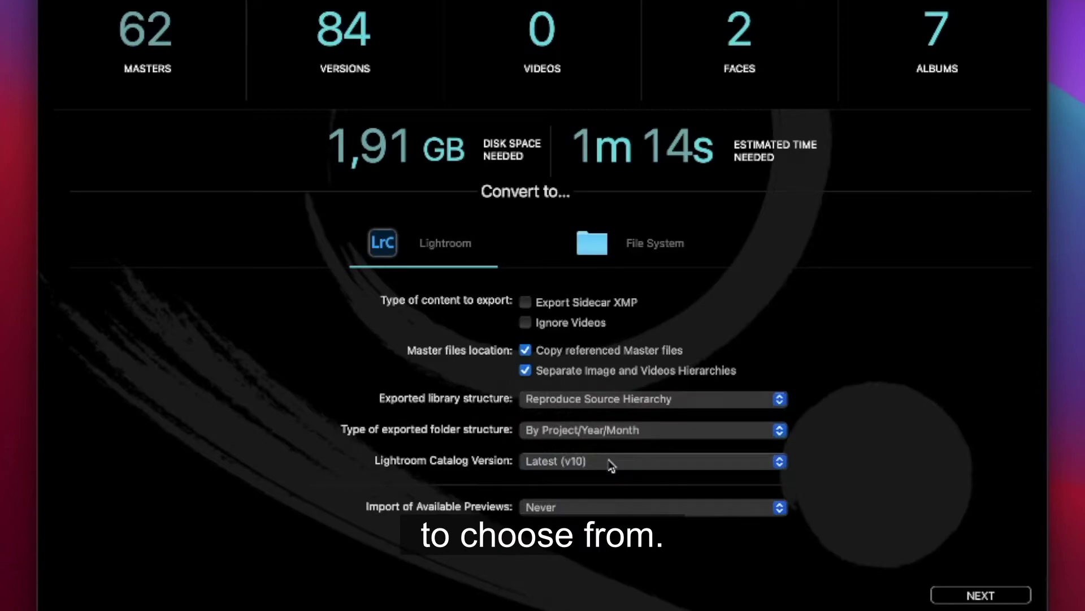
click(563, 469)
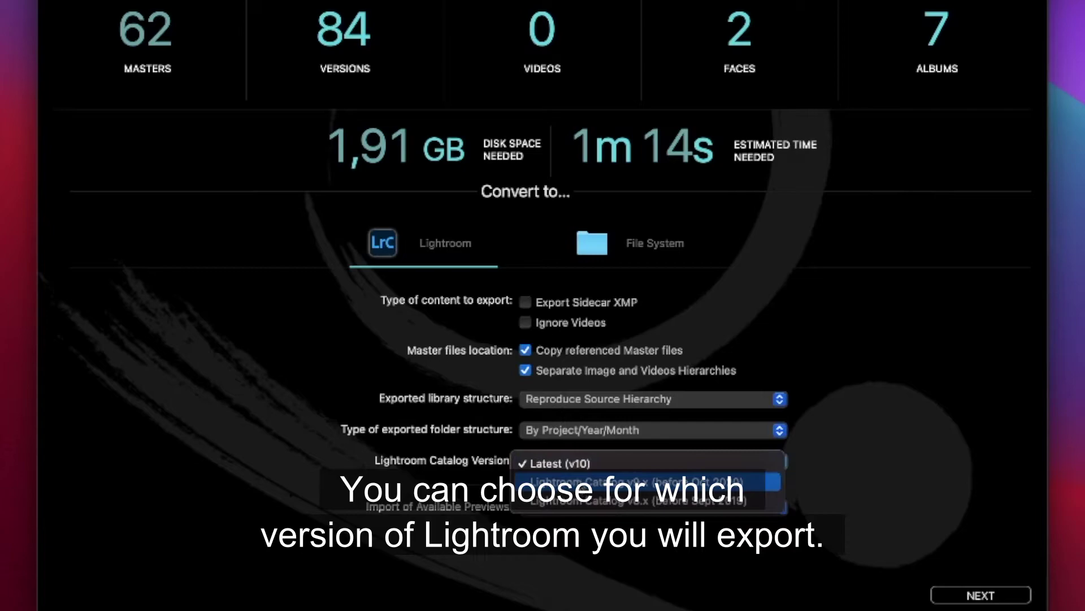
click(582, 462)
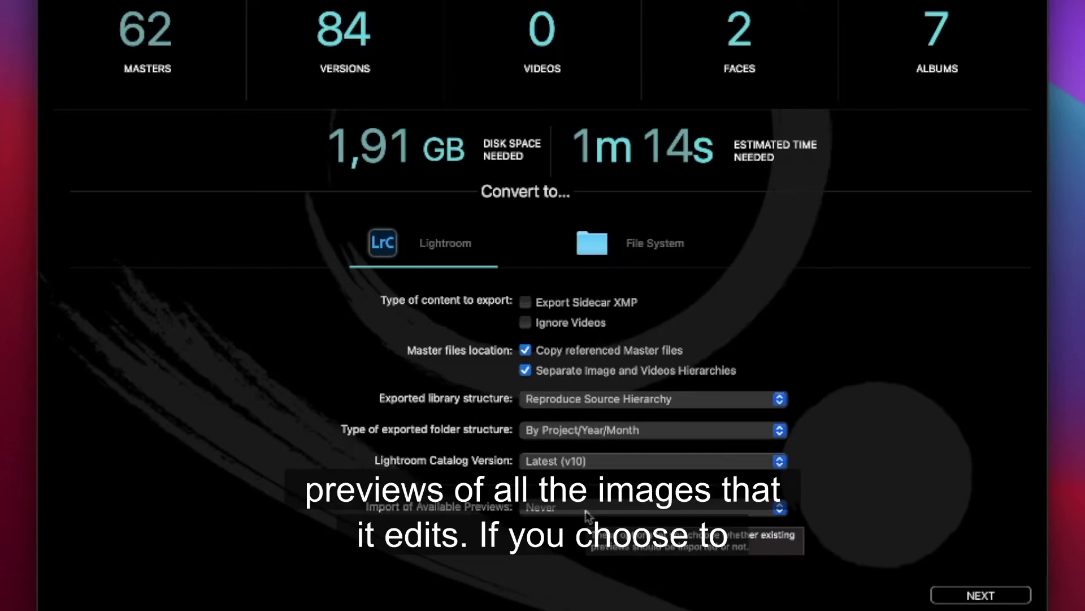
Step: Import available previews only when conversion is approximate or lossy, with Full size only quality
click(588, 514)
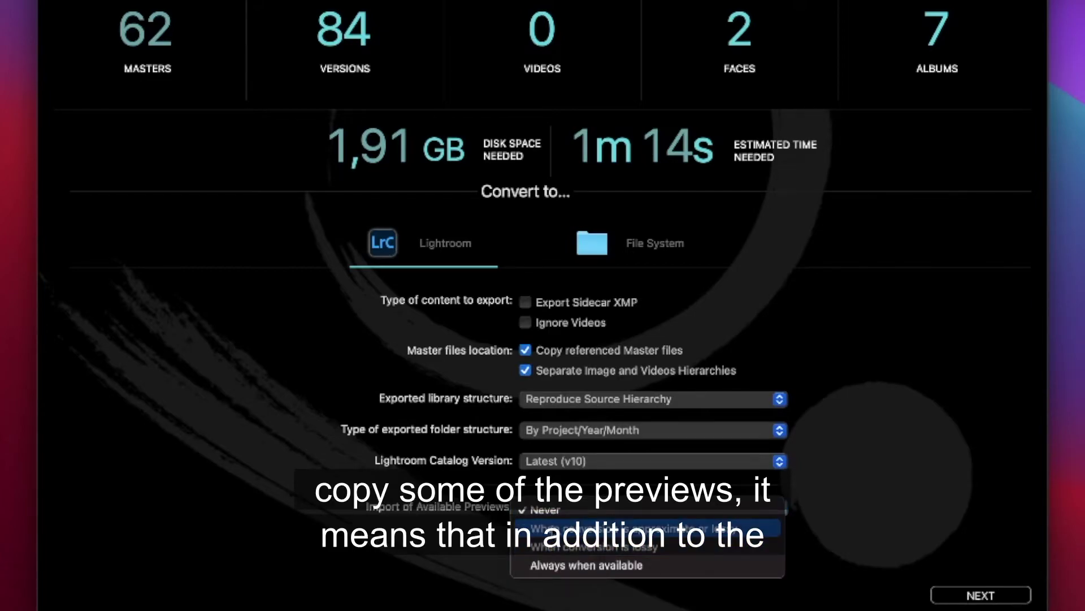
click(622, 528)
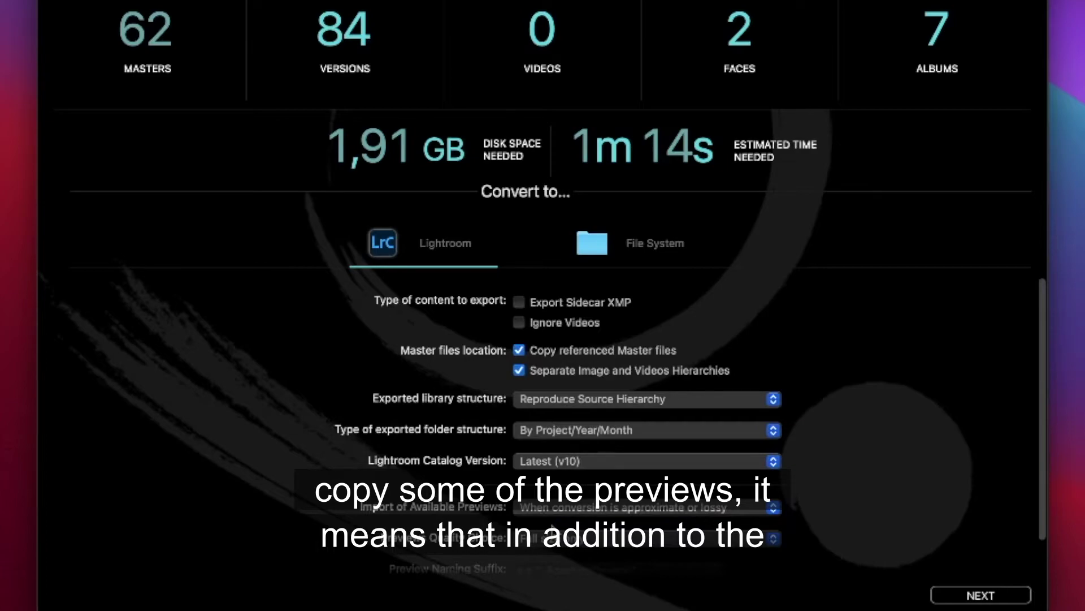
scroll(562, 521, down, 1)
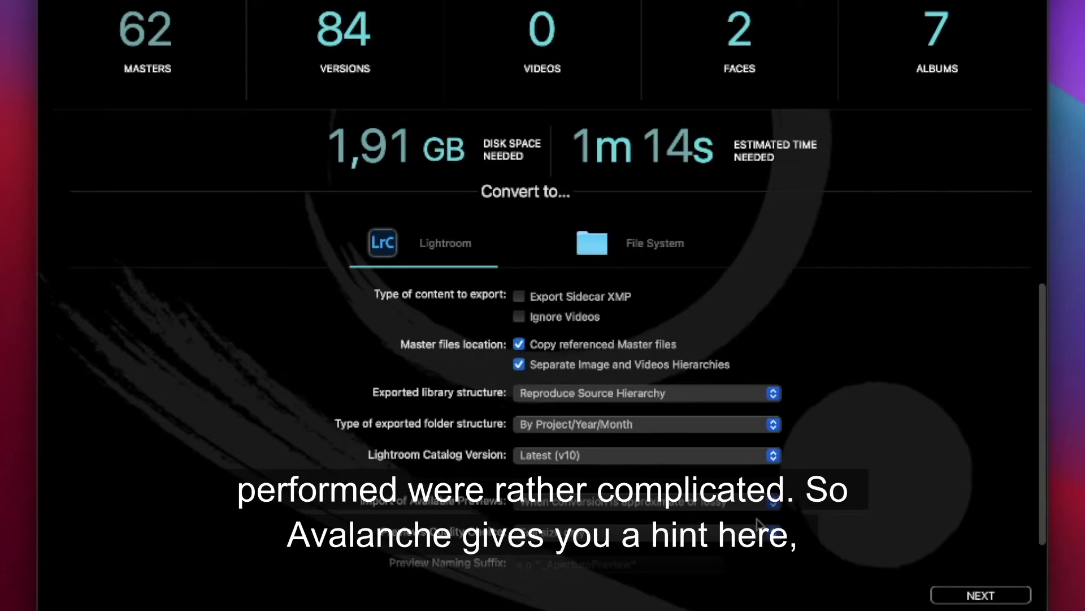
click(622, 504)
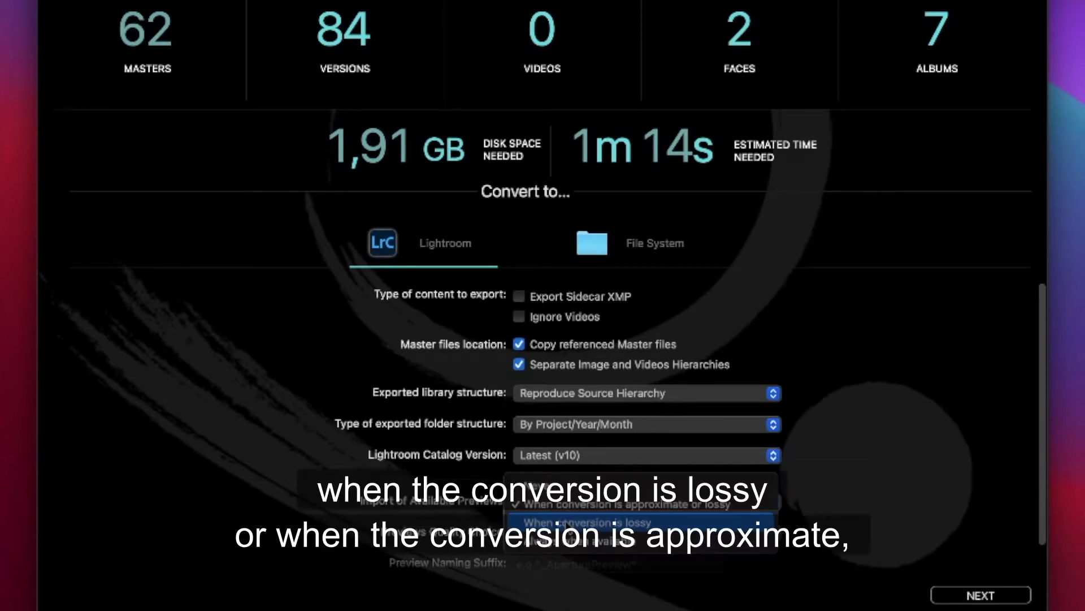
click(569, 509)
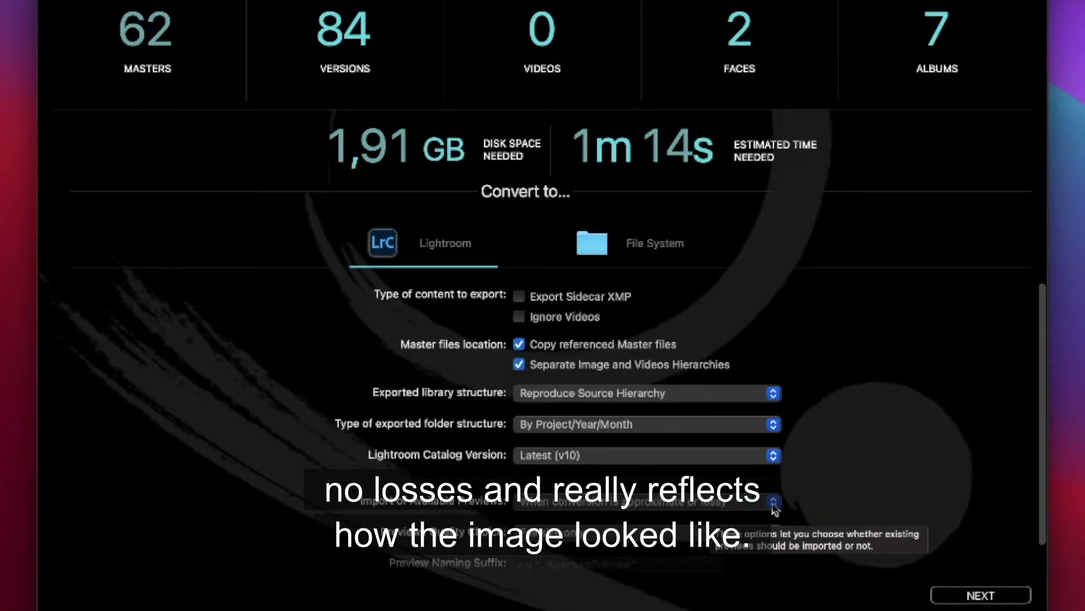
scroll(832, 500, down, 1)
scroll(828, 502, down, 1)
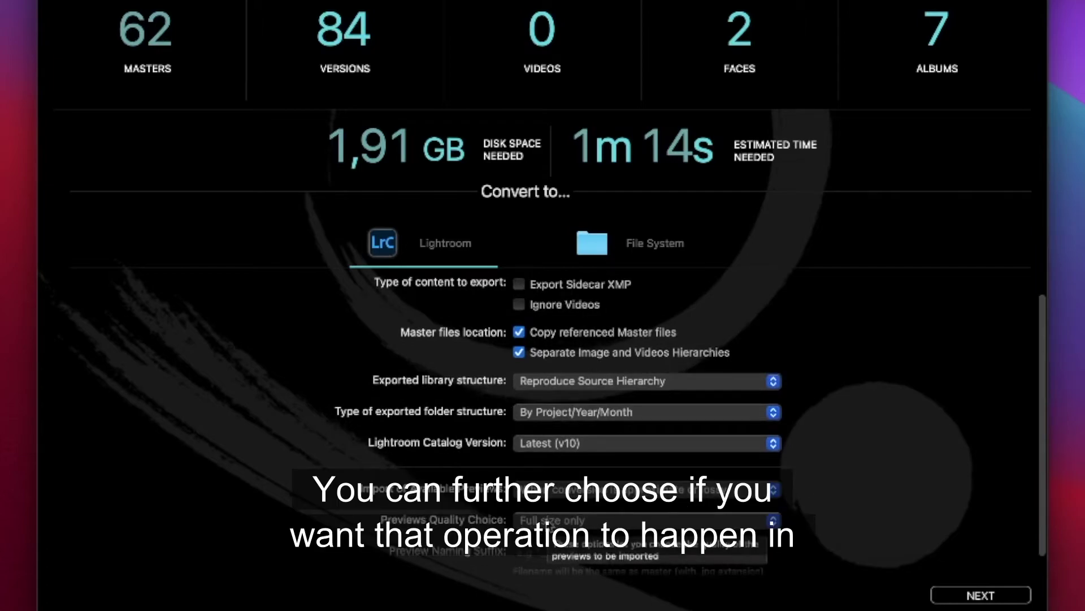
click(559, 518)
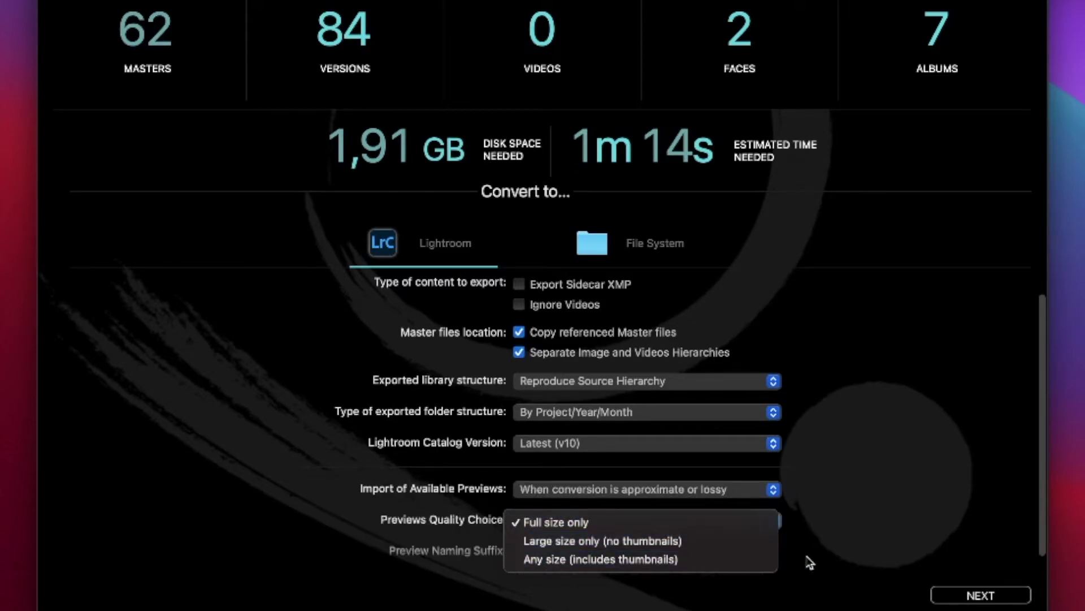
click(827, 551)
click(580, 556)
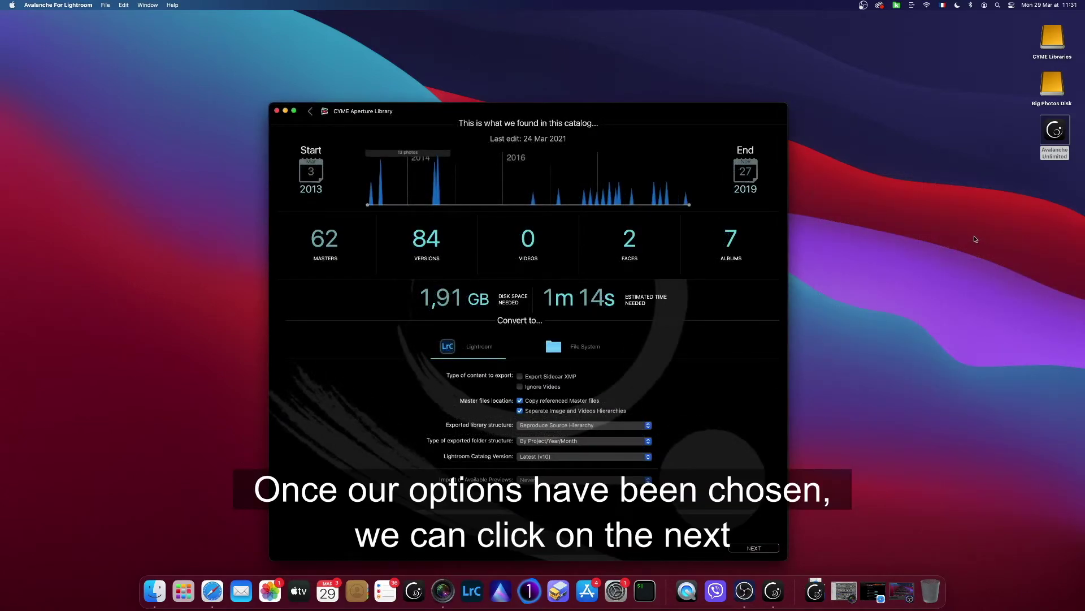
Step: Convert the Aperture library into a Lightroom catalog saved to the Desktop
click(754, 548)
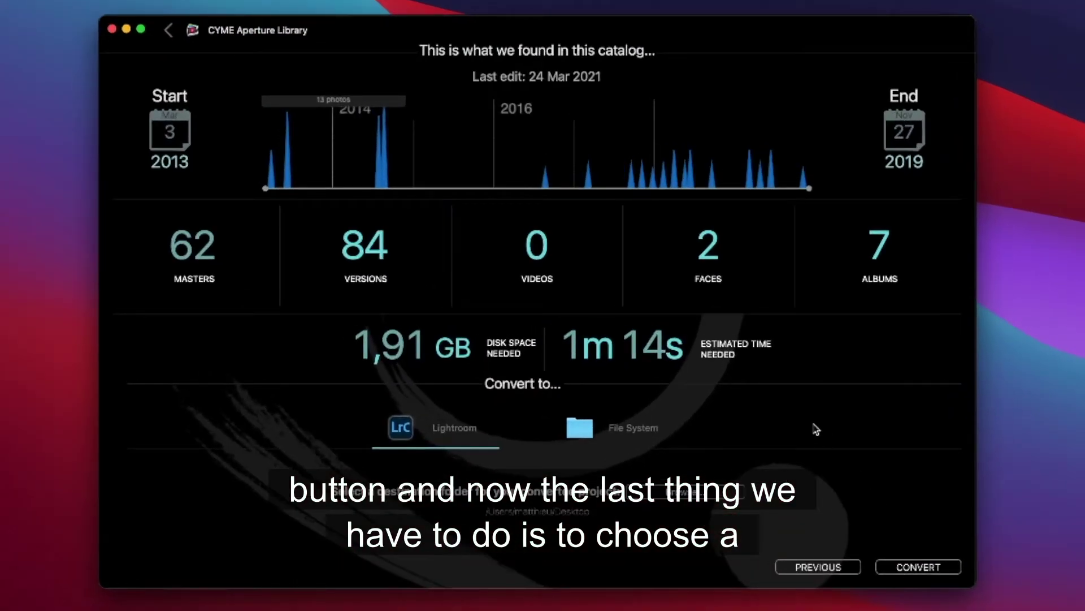
click(685, 492)
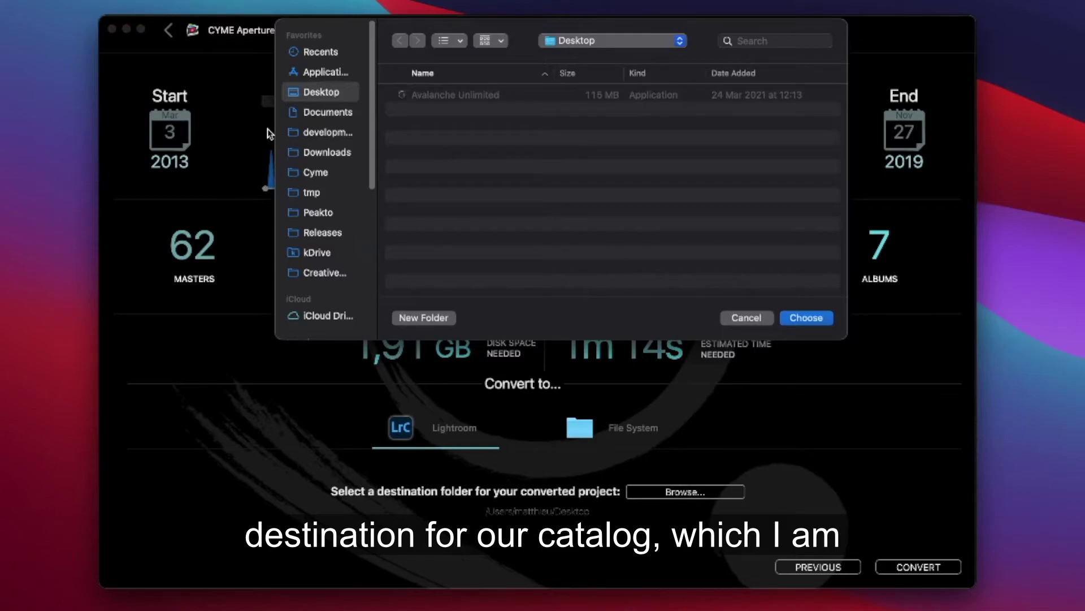
click(805, 320)
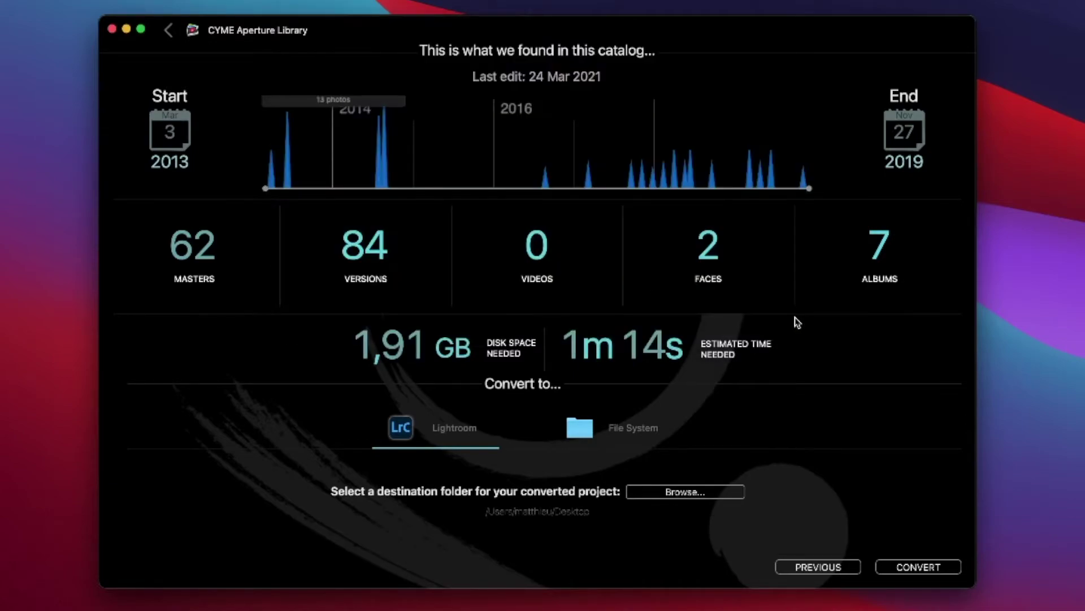
click(924, 570)
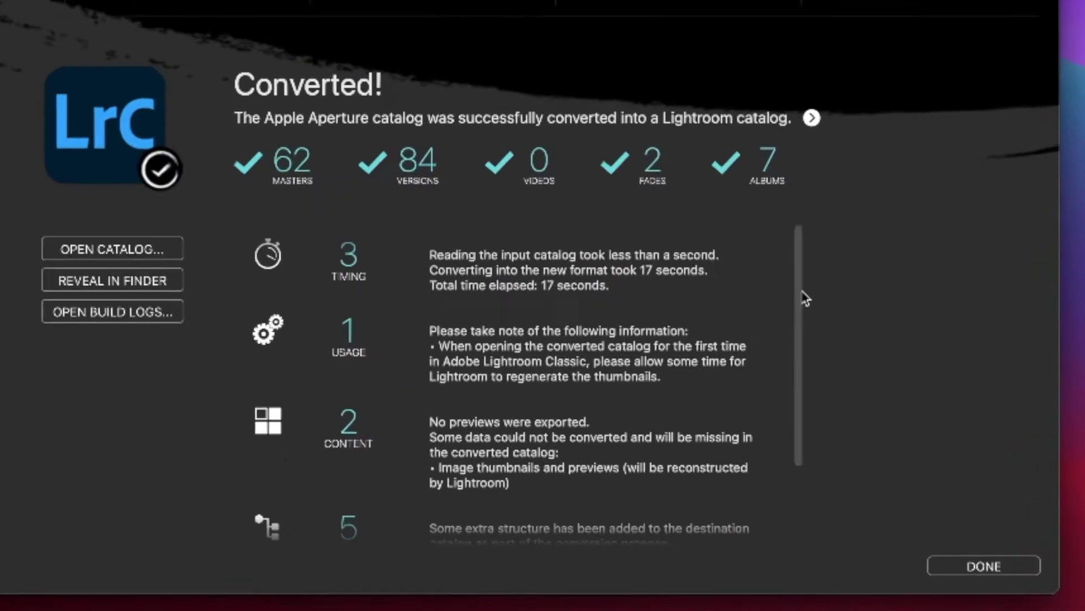
drag(800, 302, 789, 388)
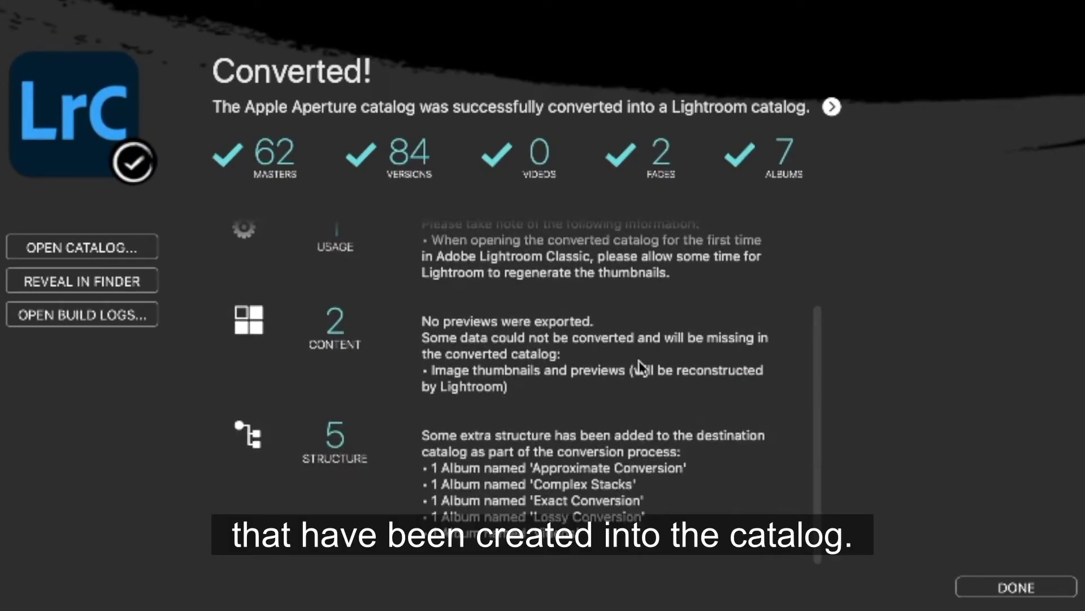
scroll(546, 400, up, 4)
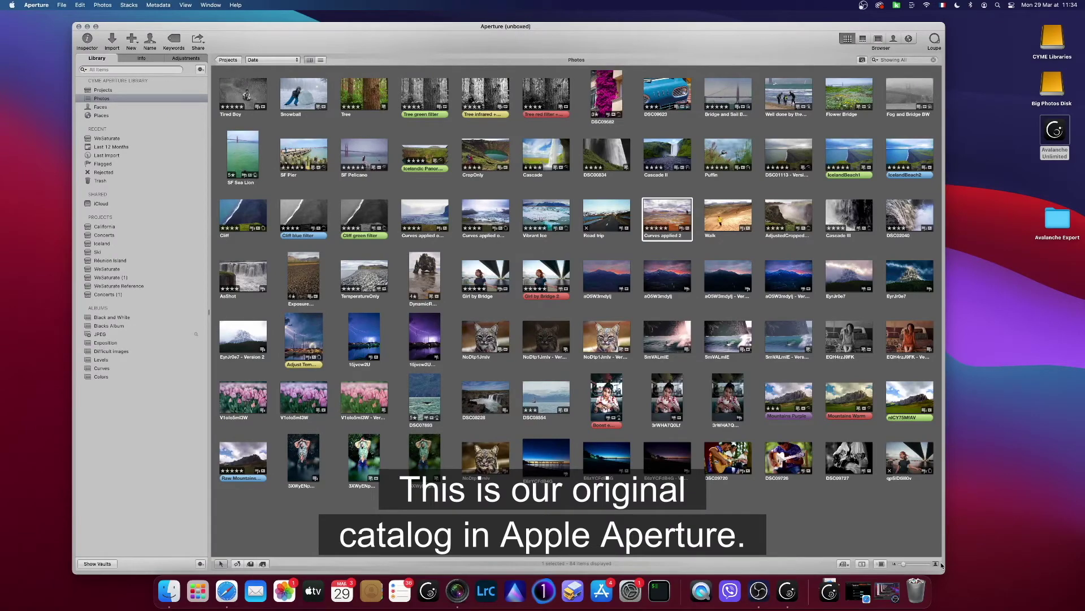
Step: Select the Tree photo, then its green filter, infrared and red filter black-and-white versions
click(363, 96)
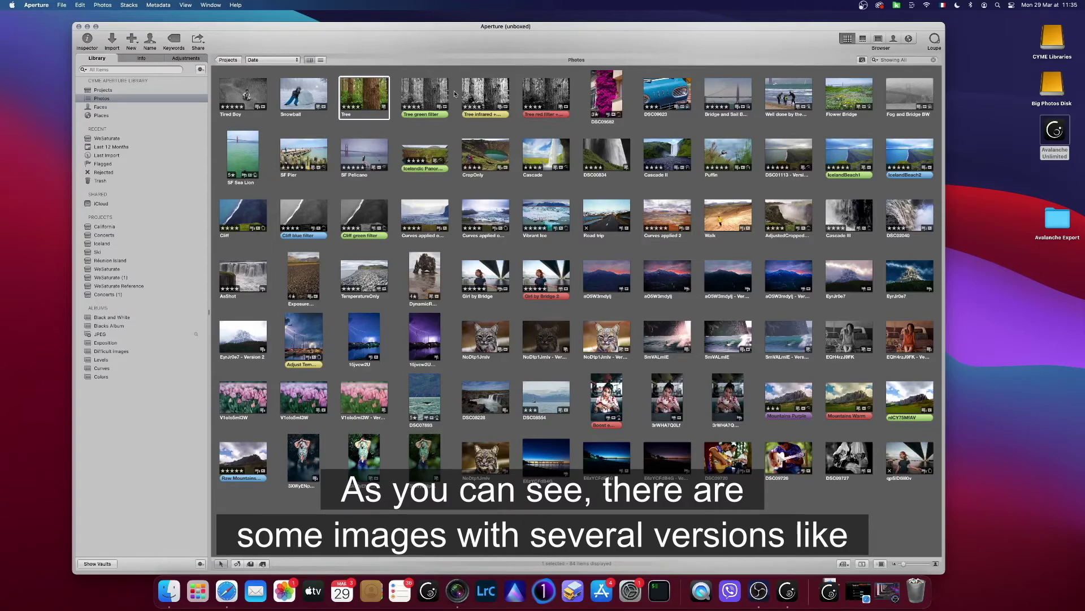
click(419, 94)
click(491, 96)
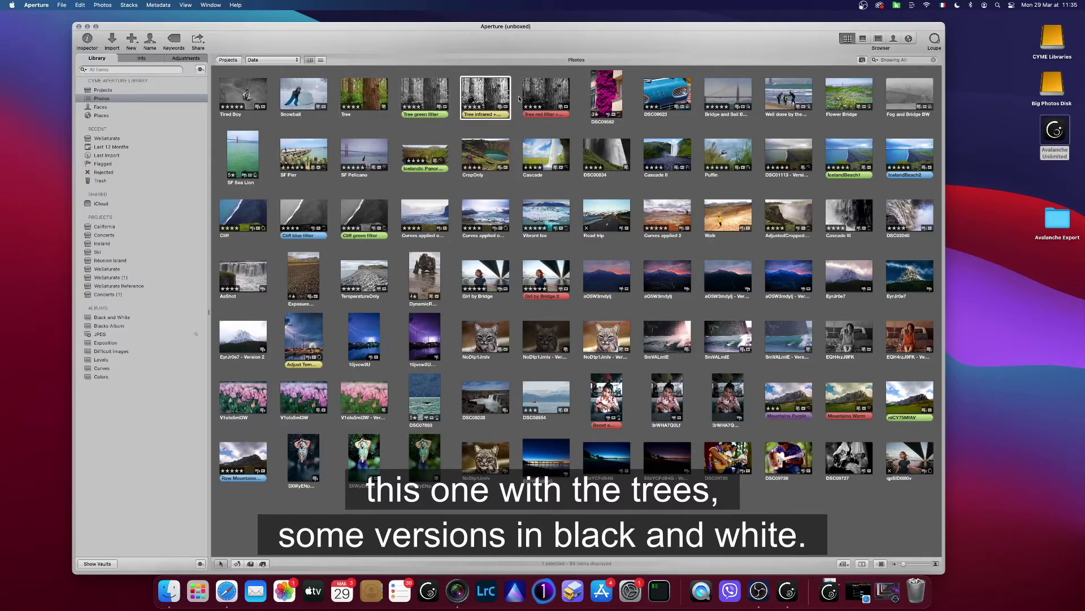
click(548, 95)
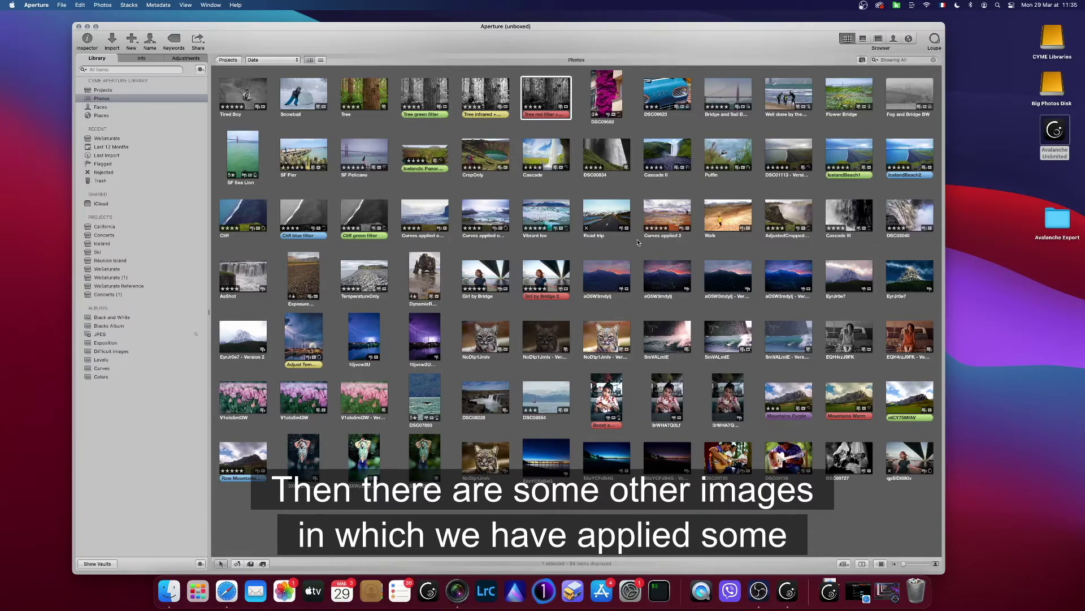
Step: Compare IcelandBeach1's temperature and tint edits against its original, then return to the grid and deselect
double_click(849, 151)
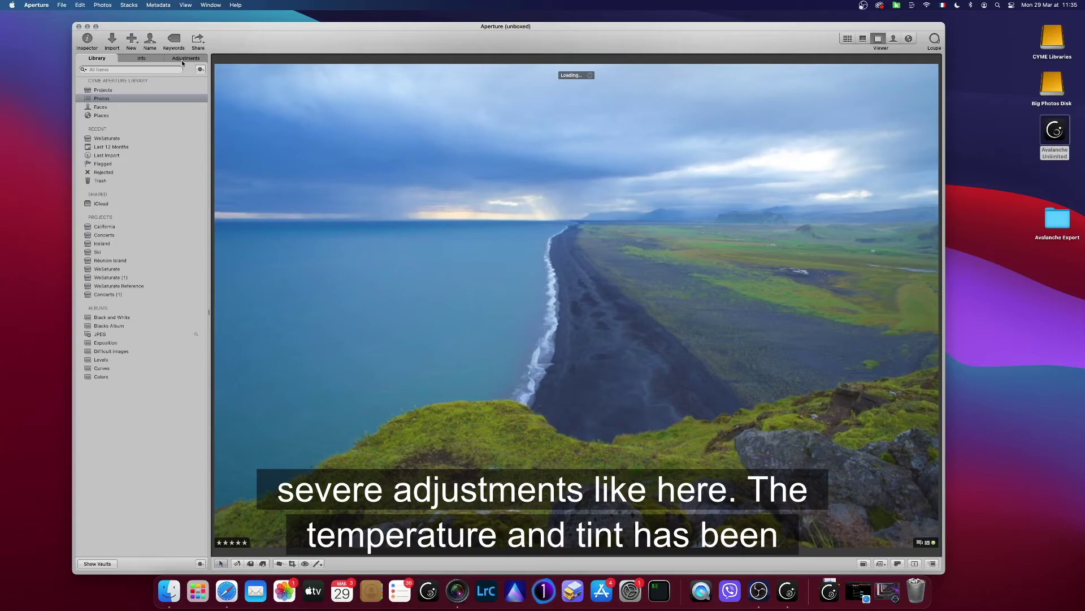
click(184, 58)
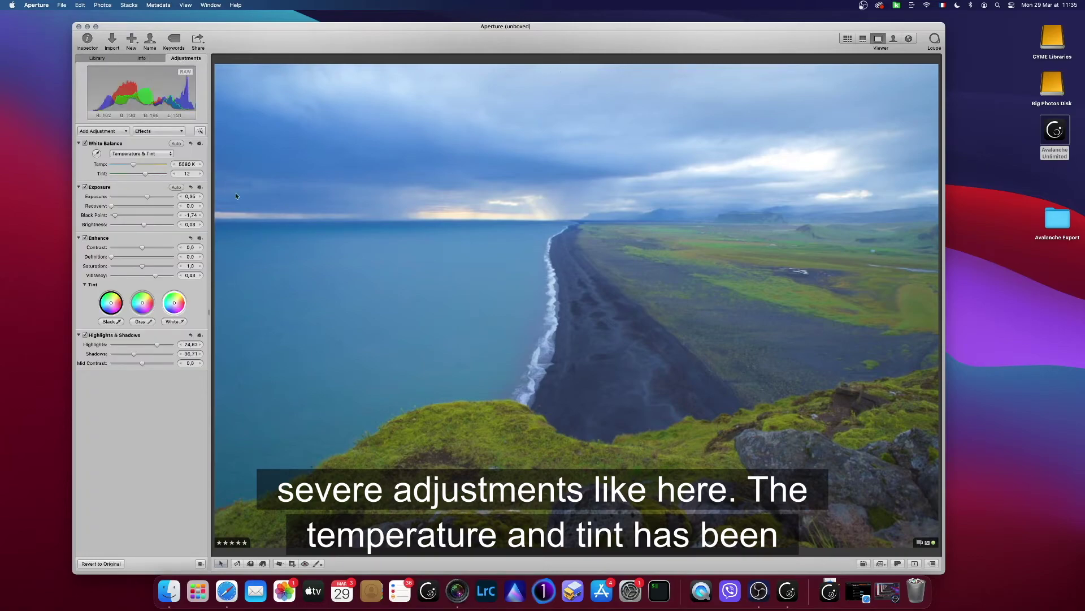
click(898, 564)
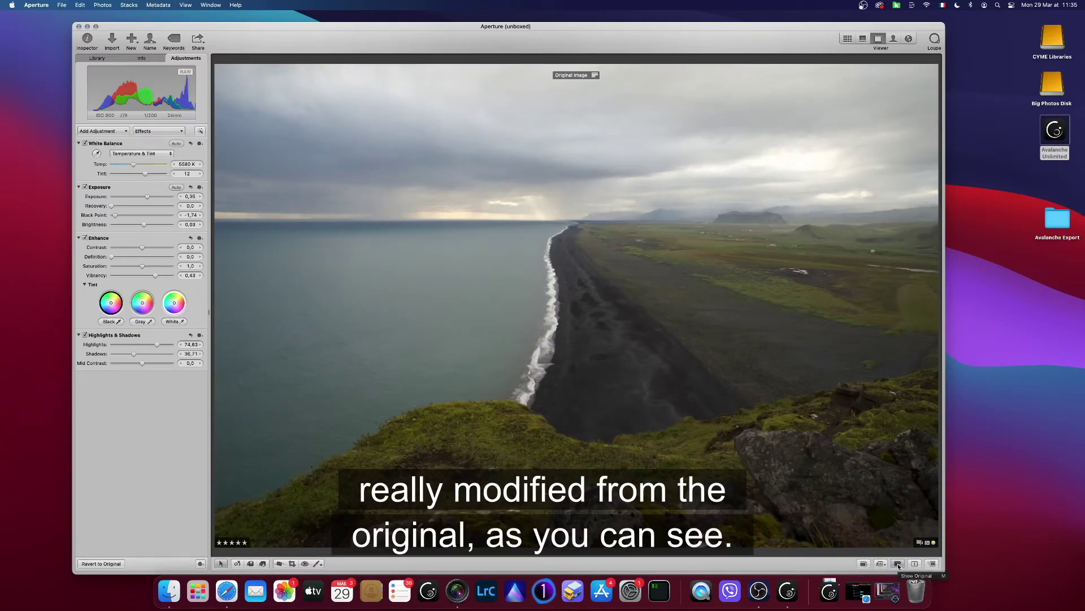
click(898, 563)
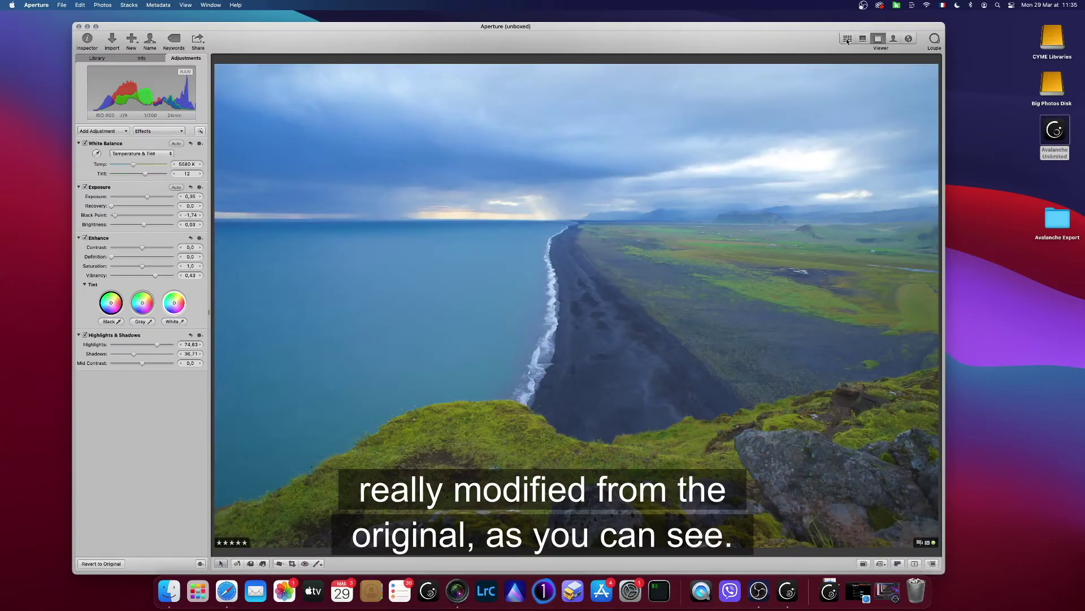
click(848, 40)
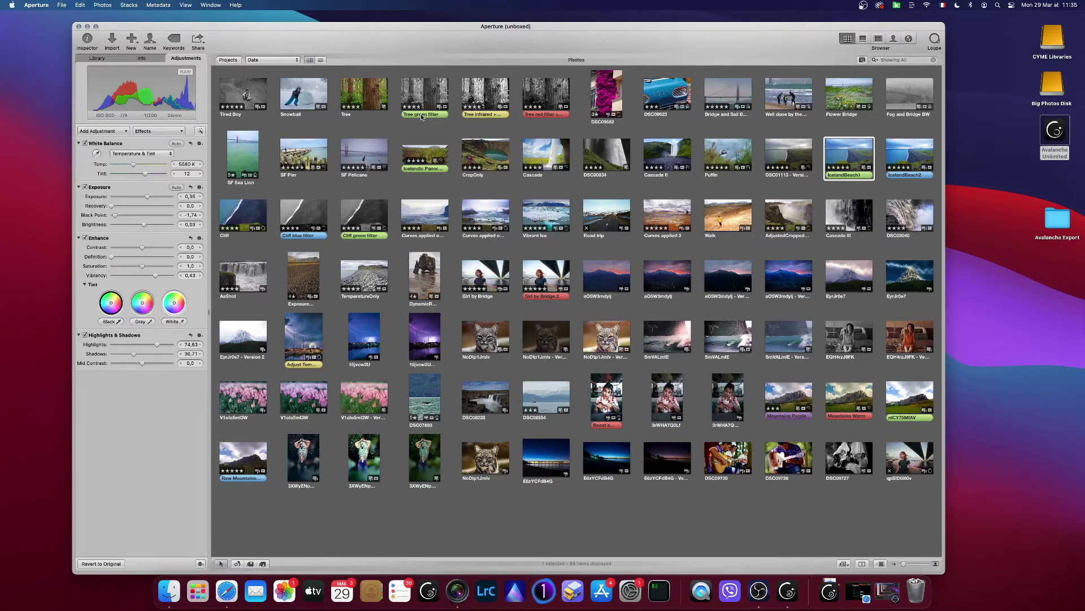
key(super+shift+a)
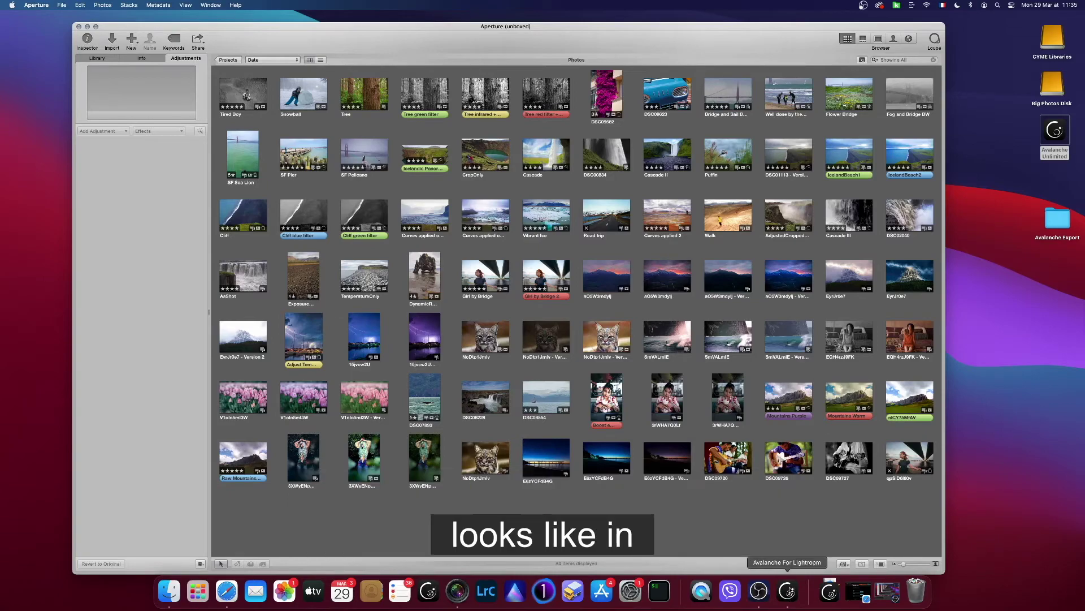
Step: Open the converted CYME Aperture Library catalog in Lightroom Classic from Avalanche's results
click(788, 590)
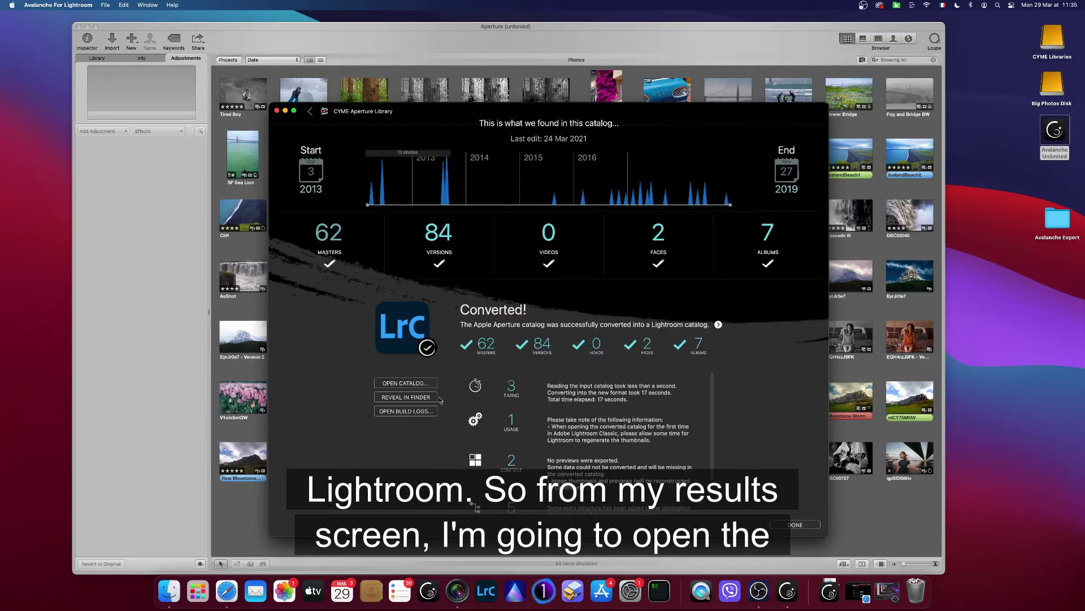
click(405, 382)
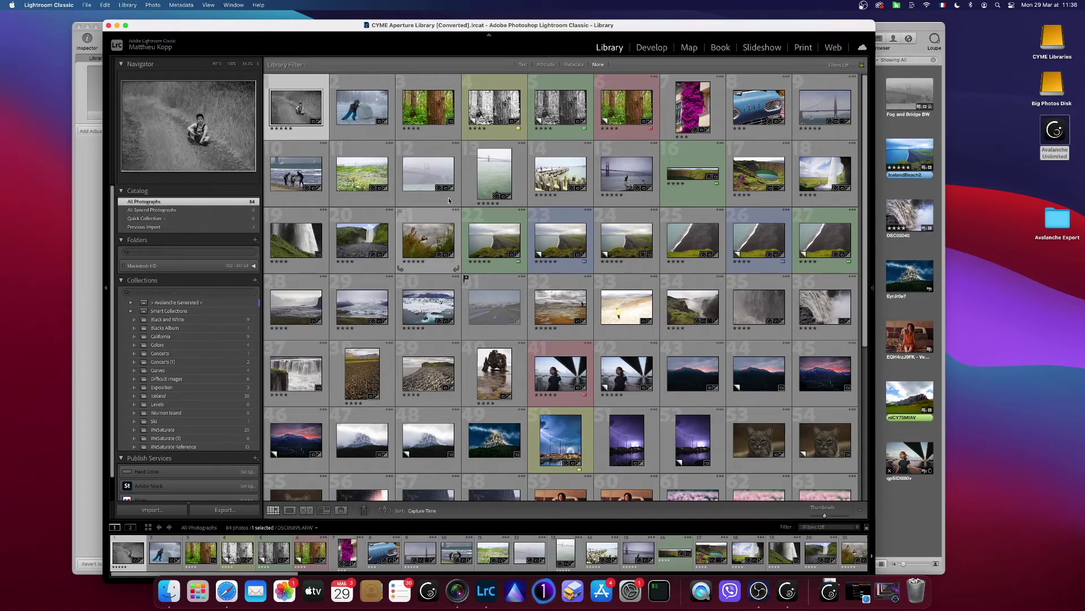
click(500, 104)
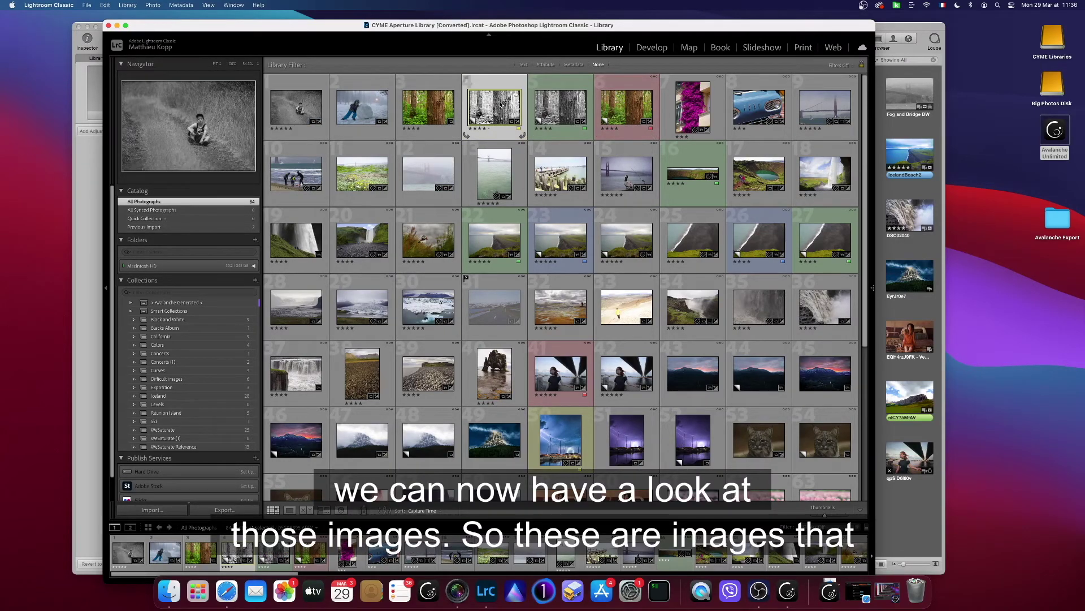
double_click(501, 104)
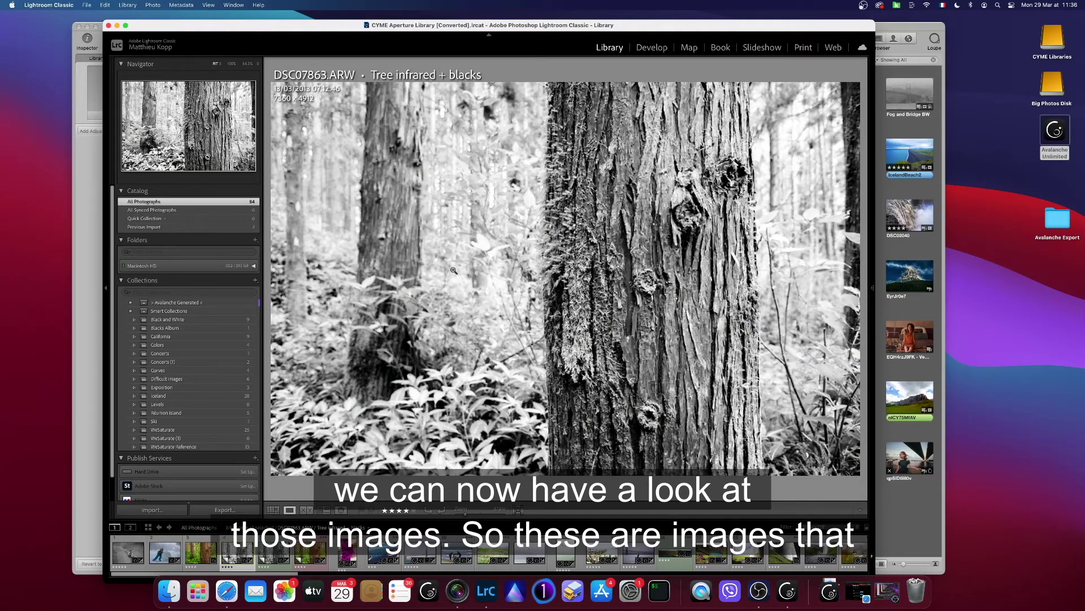
key(Right)
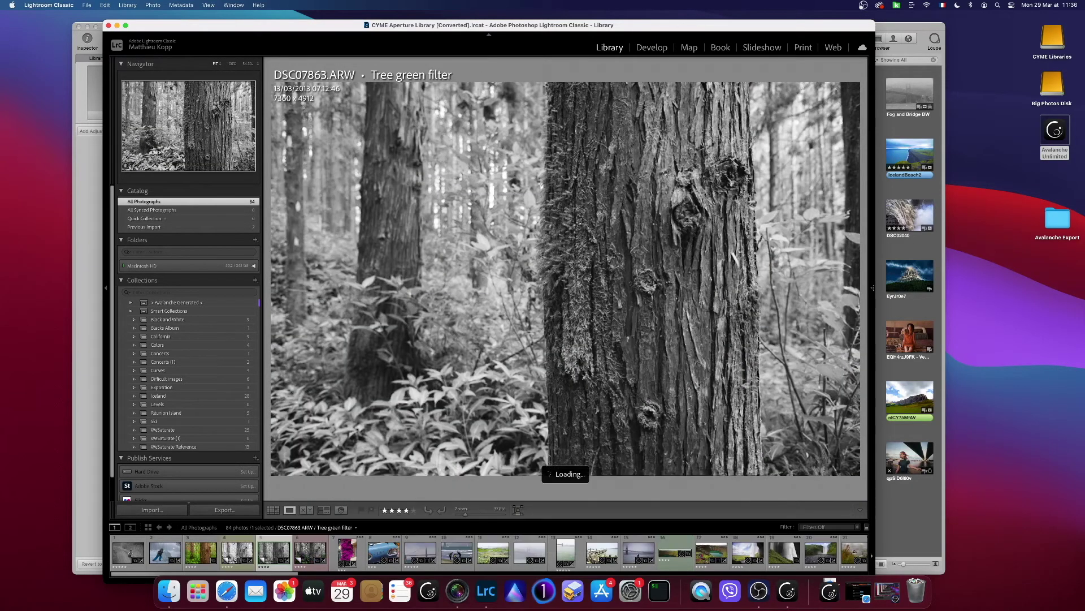
key(Right)
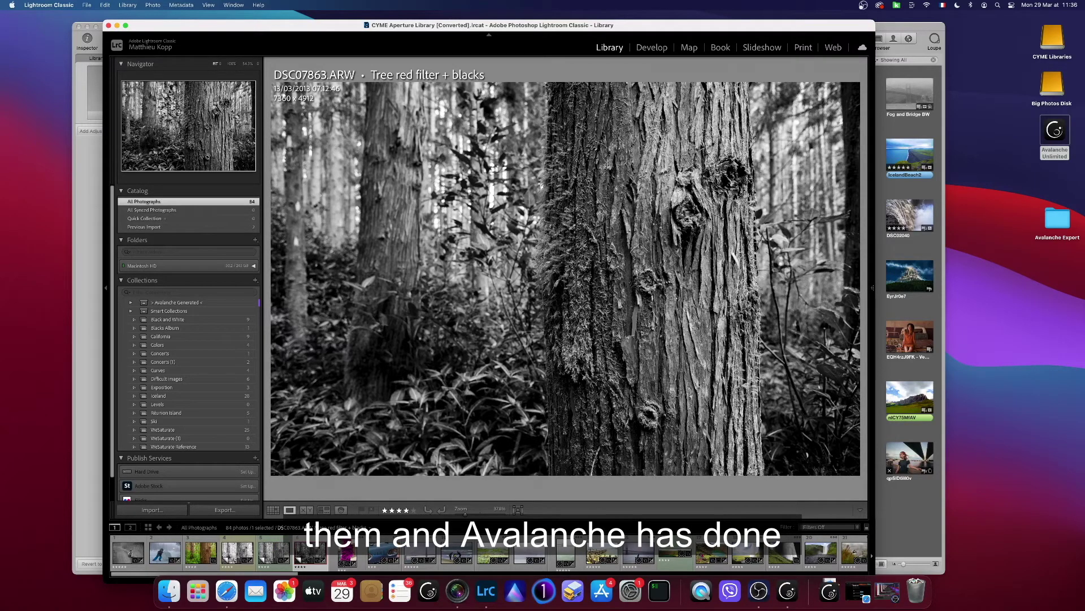
key(Left)
key(Left)
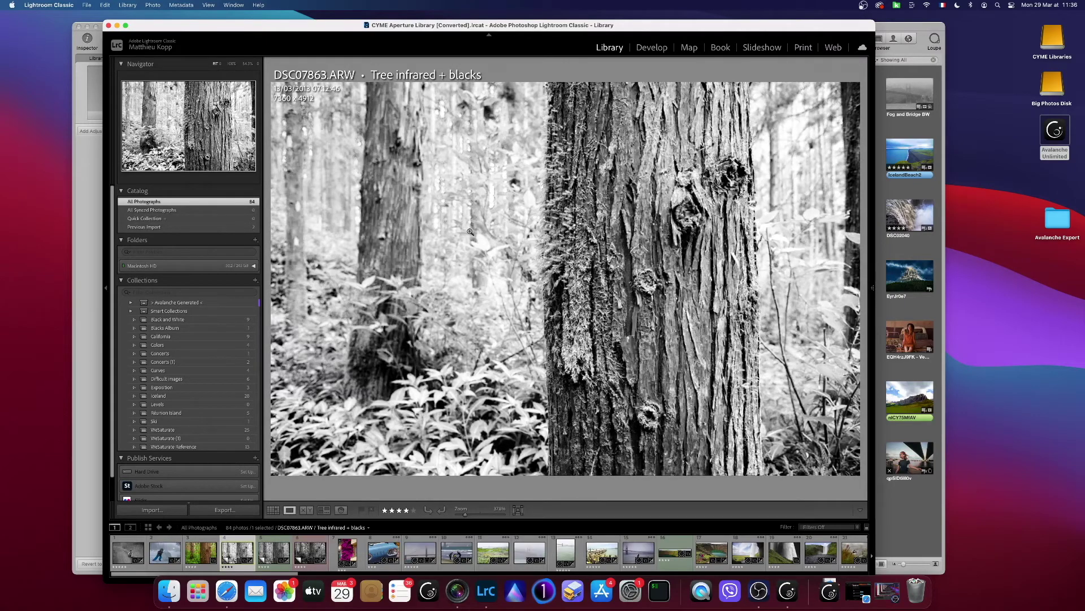
click(273, 510)
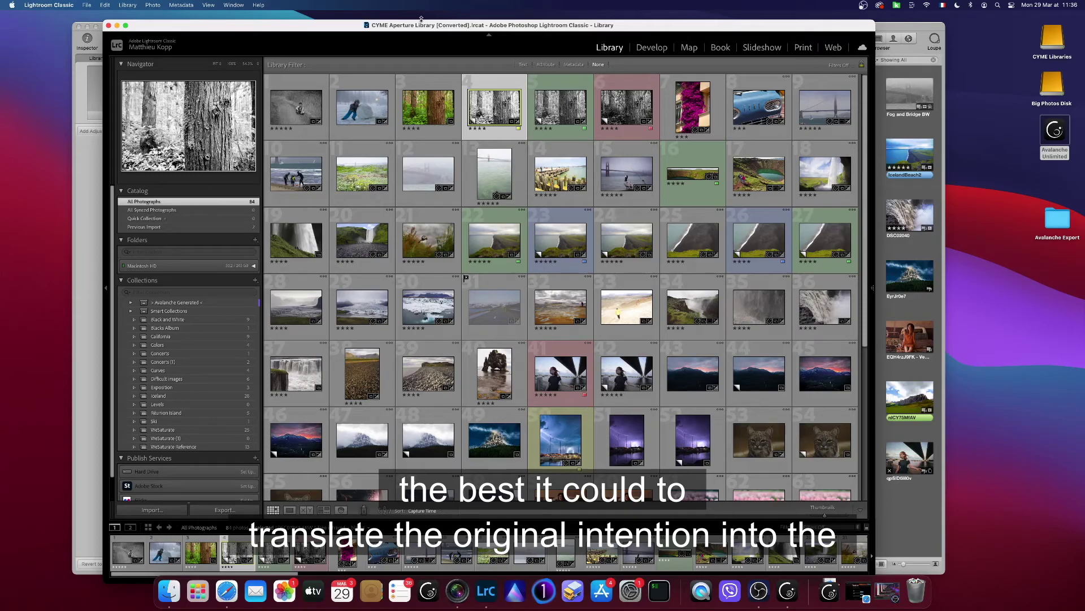
Step: Open IcelandBeach1 in Lightroom's Develop module to check its converted Temp 4655 and Tint +4
drag(421, 25, 463, 184)
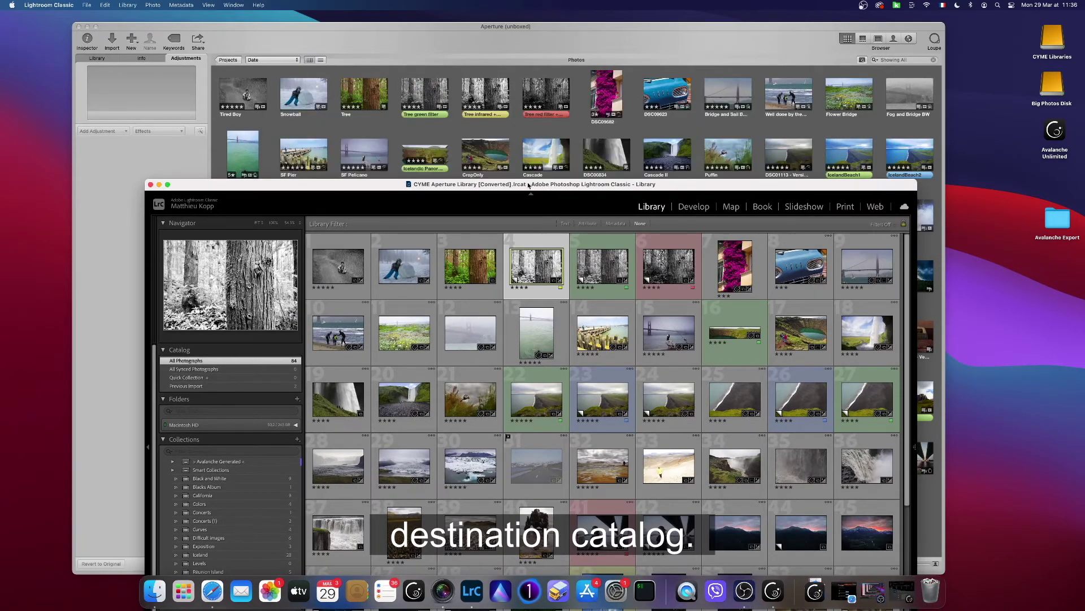
drag(529, 186, 525, 135)
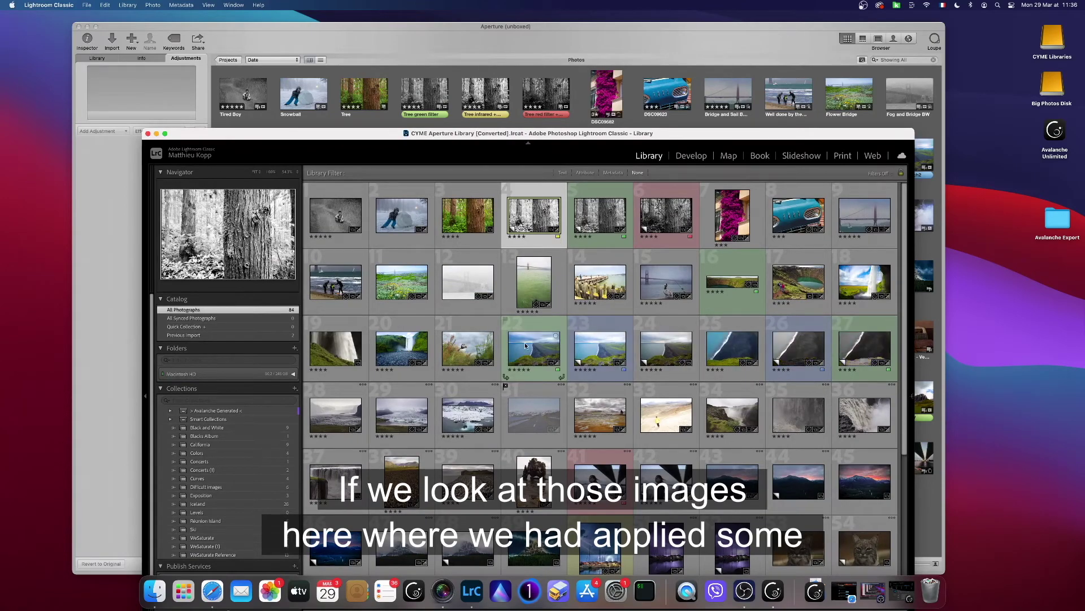
double_click(532, 347)
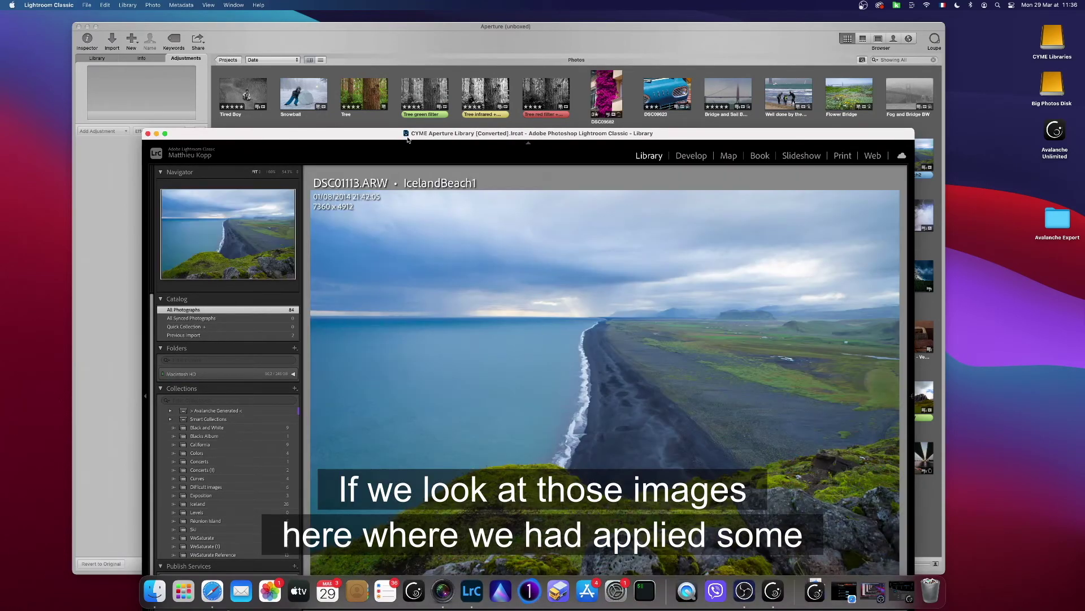
drag(400, 136, 413, 63)
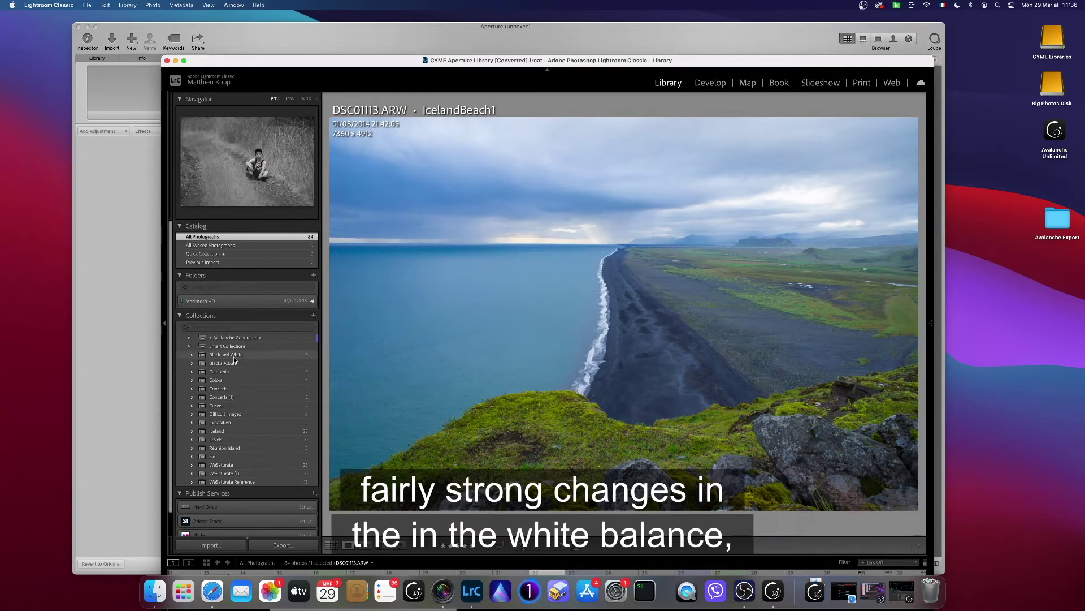
click(710, 83)
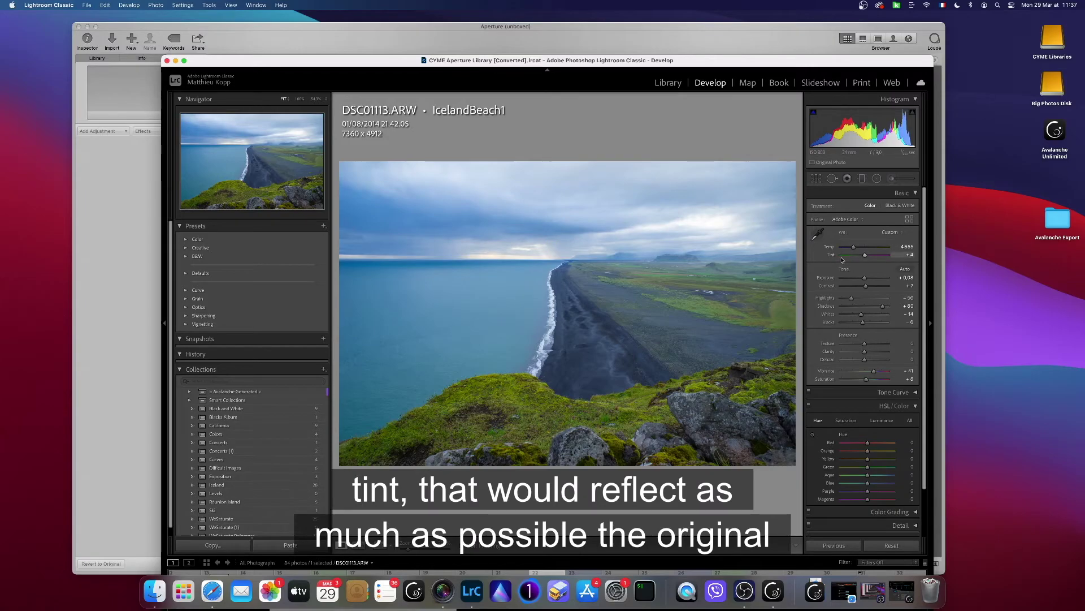
drag(637, 61, 780, 379)
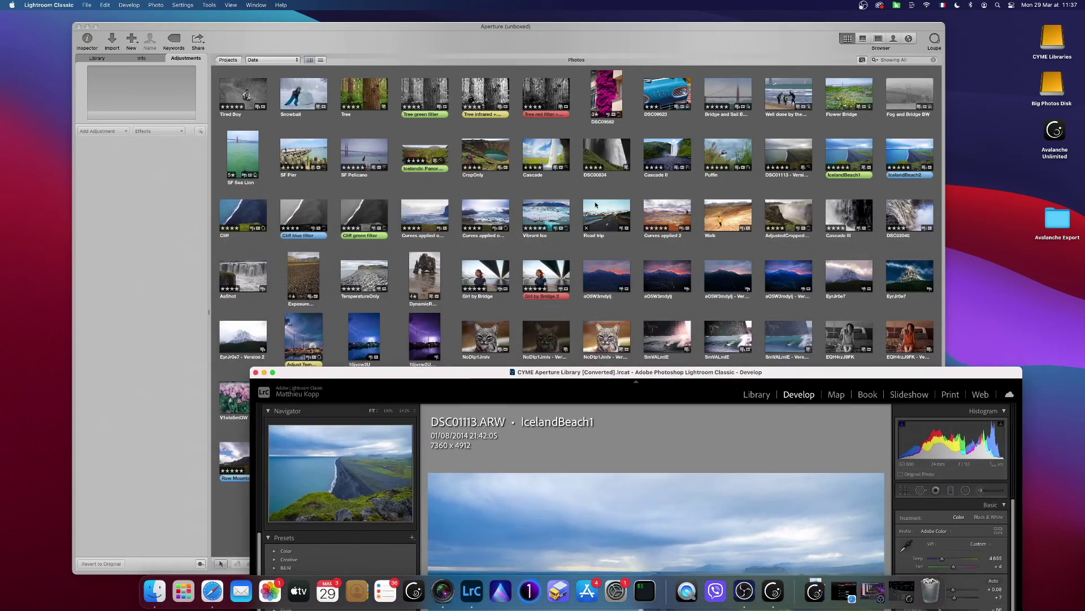
Step: View Aperture's Vibrant Ice iceberg full size, then return Lightroom to Grid view
click(546, 217)
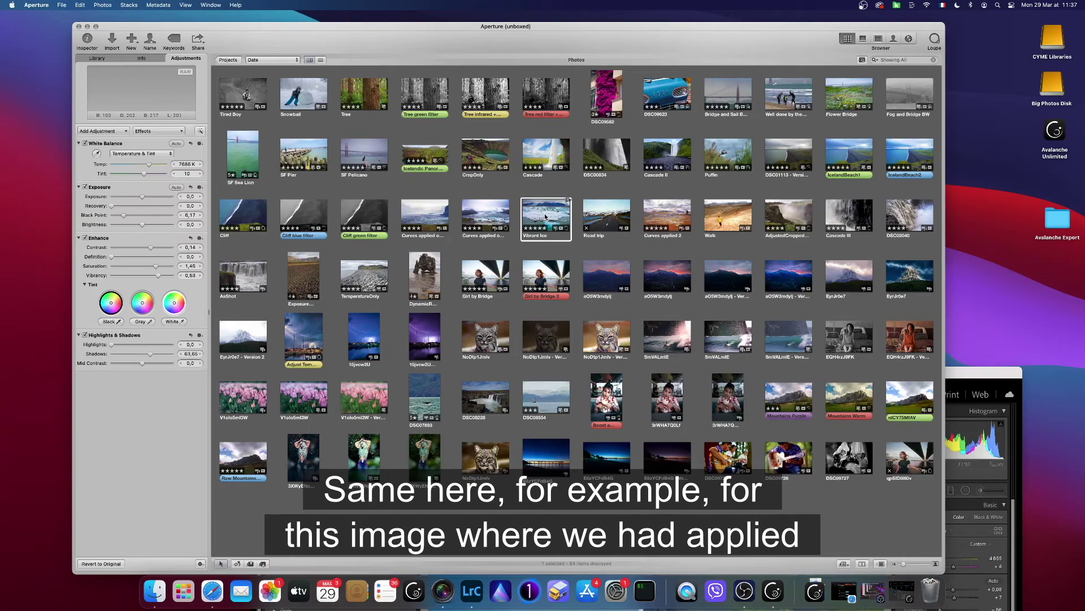
double_click(546, 217)
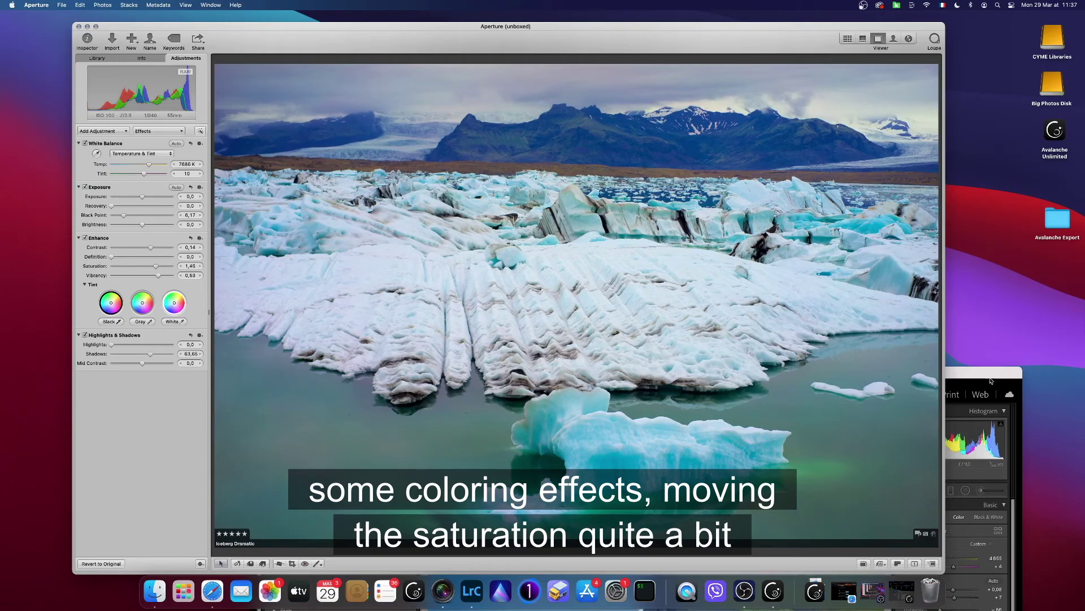
drag(976, 375, 859, 56)
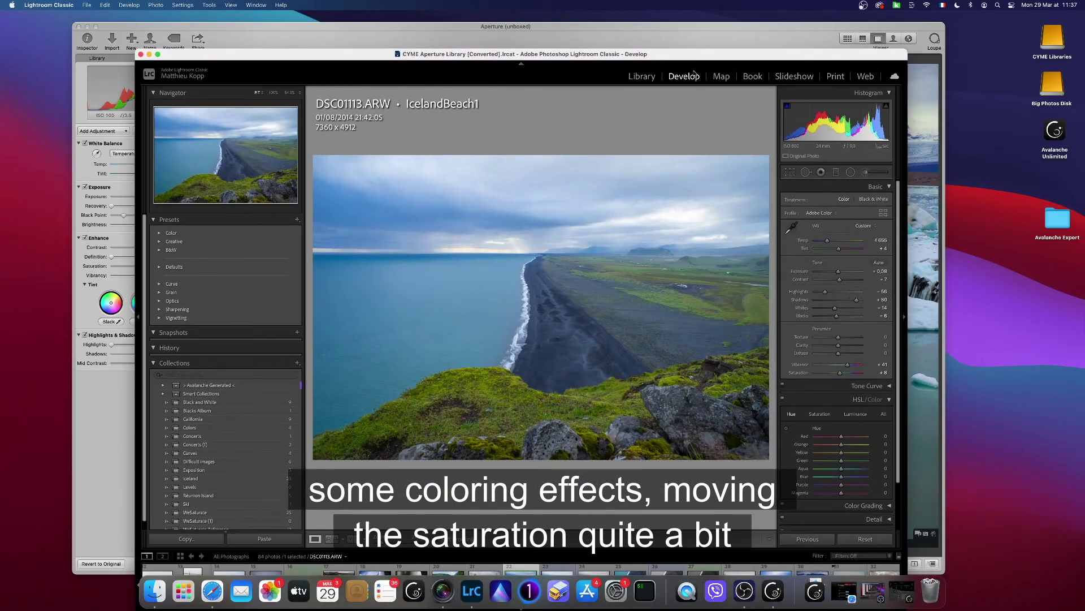
click(644, 78)
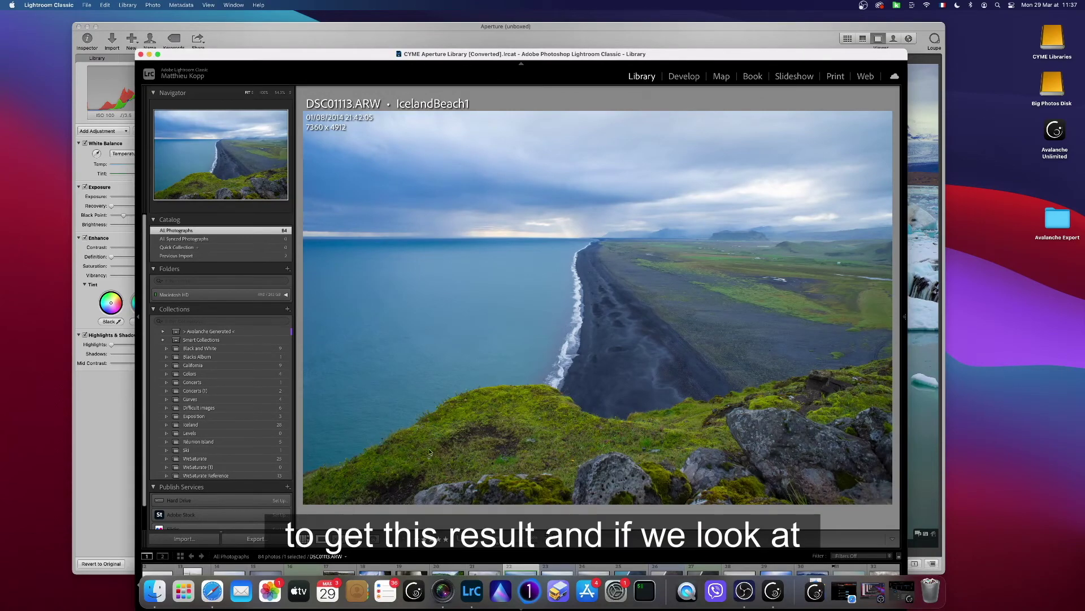
key(g)
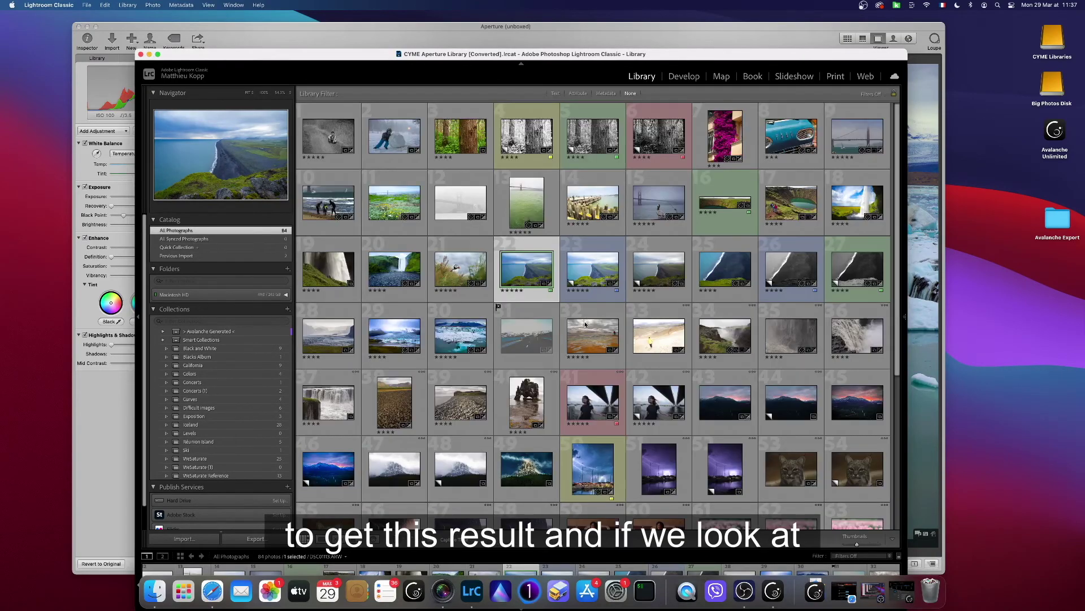
Step: Open the converted Vibrant Ice photo full size in Lightroom, positioned beside Aperture
double_click(456, 339)
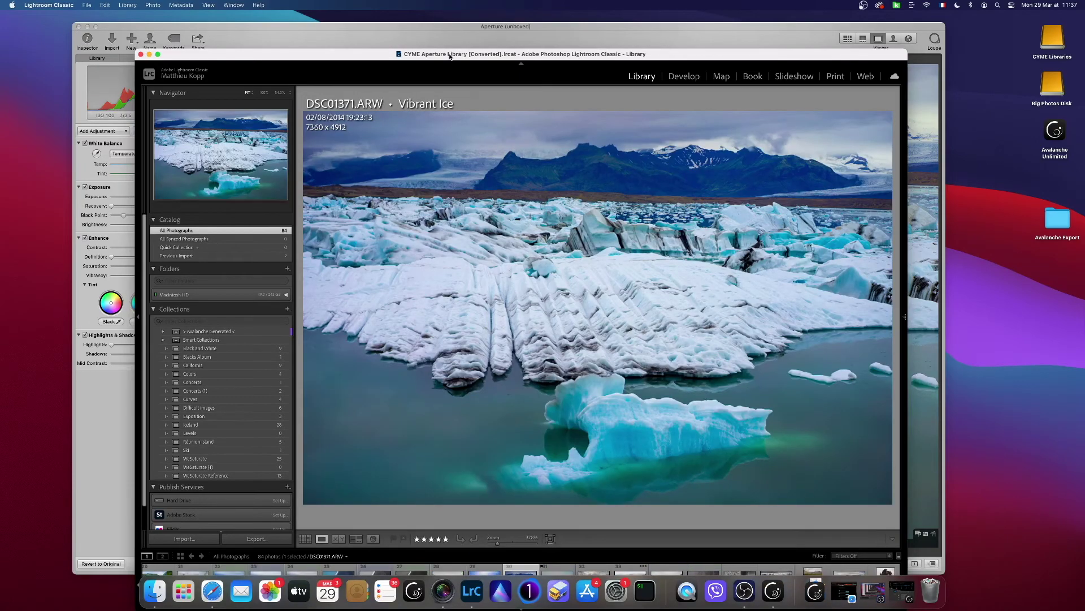
drag(450, 57, 754, 156)
double_click(754, 152)
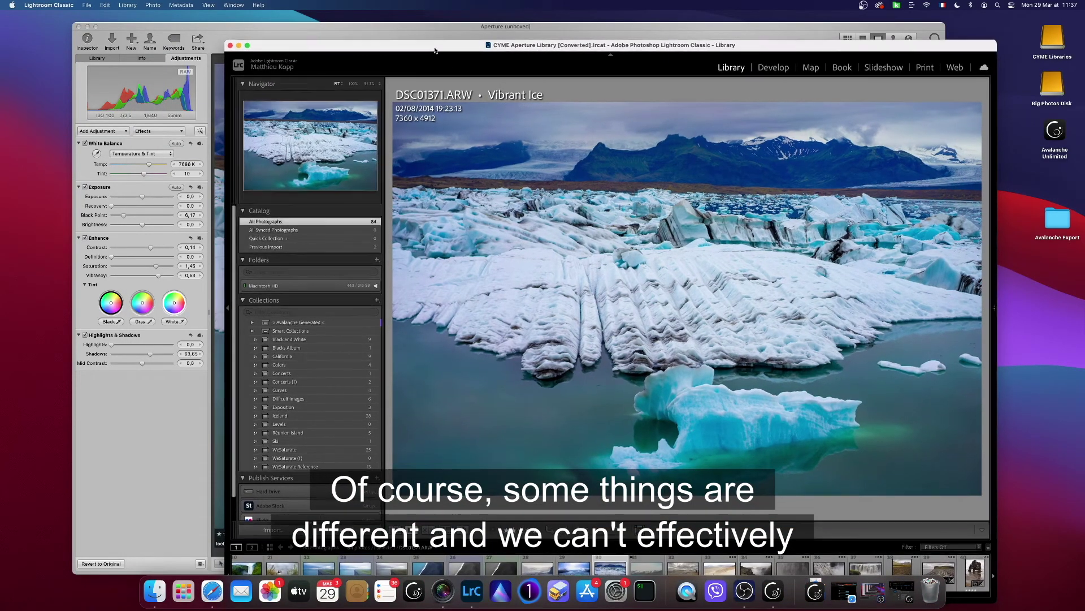
drag(435, 50, 696, 25)
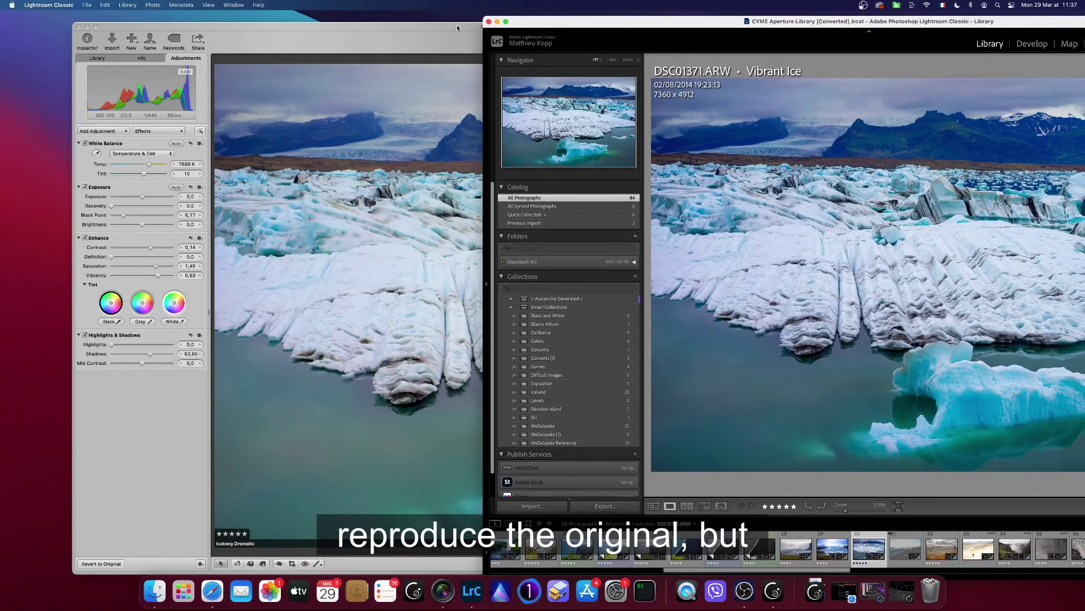
Step: Toggle Aperture's iceberg between original and edited, then bring Lightroom back to front
double_click(388, 28)
click(897, 563)
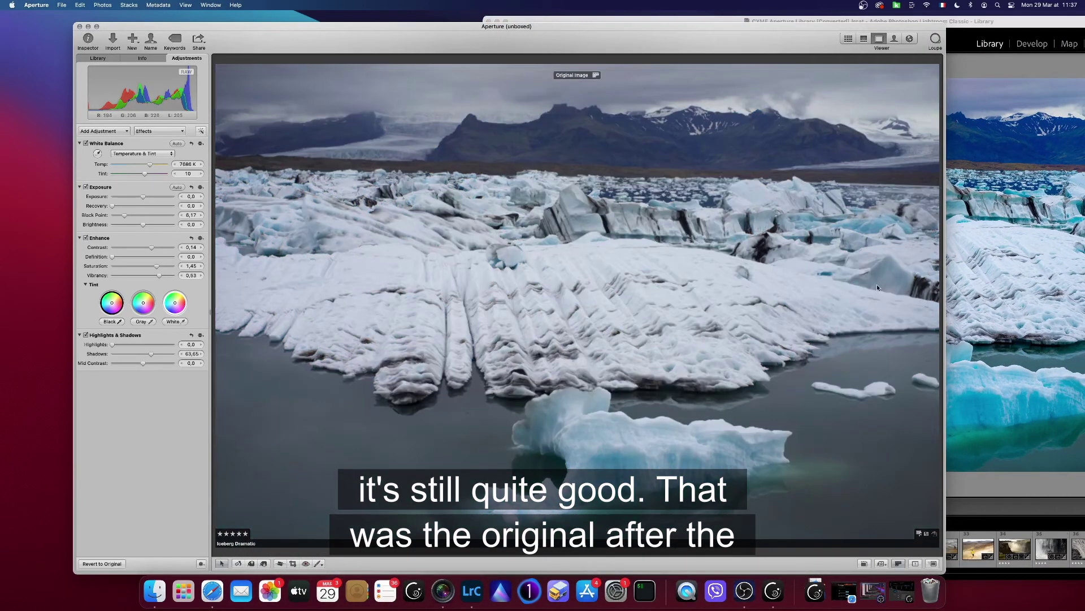
drag(775, 26, 488, 16)
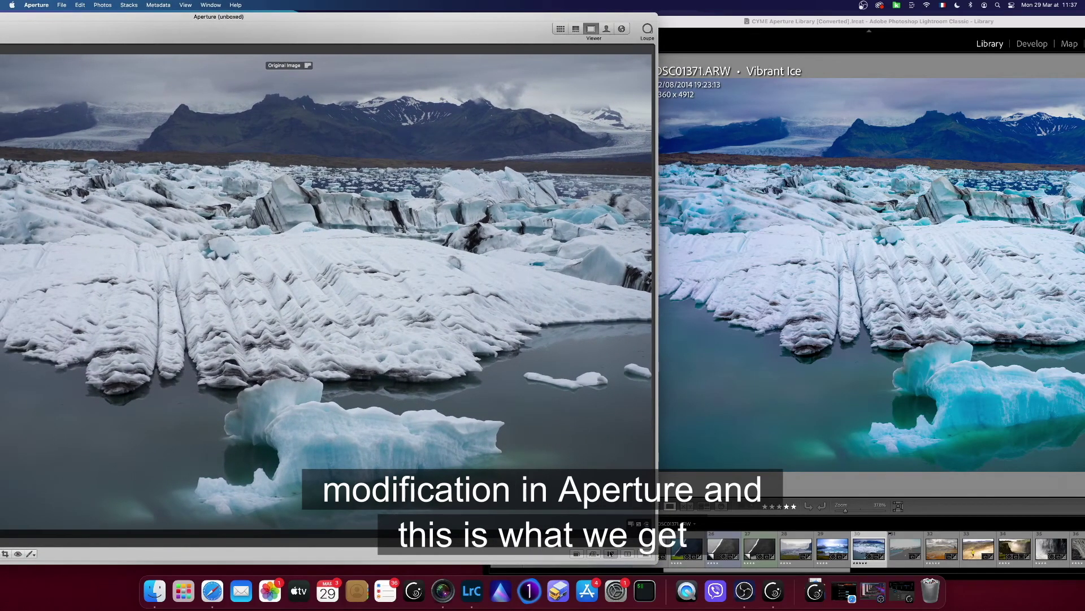
click(611, 554)
drag(761, 21, 481, 16)
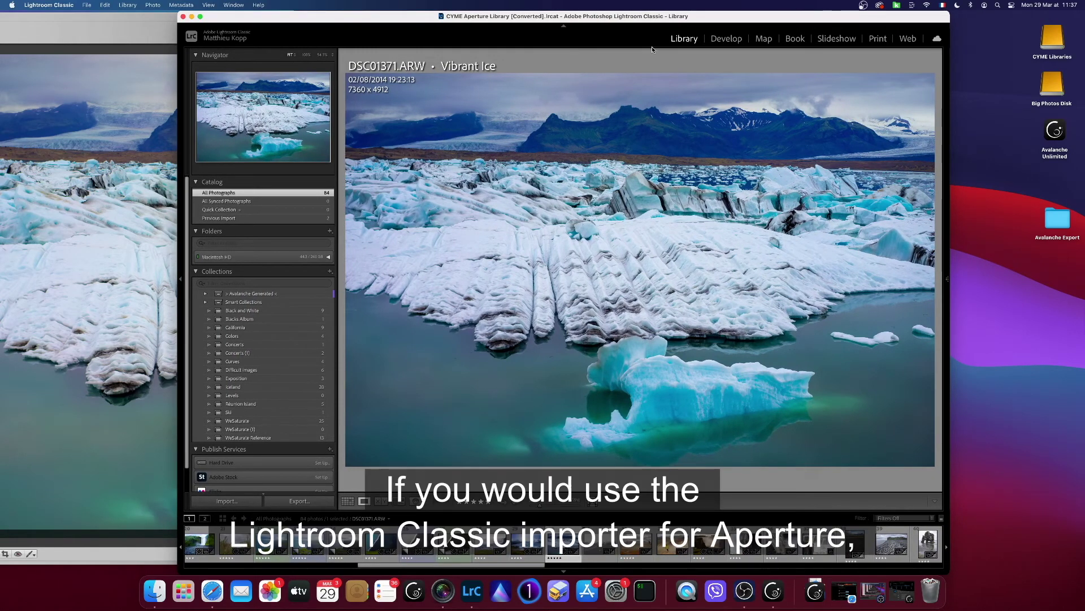
Step: Switch Lightroom from Loupe back to the Grid view of all photos
click(347, 501)
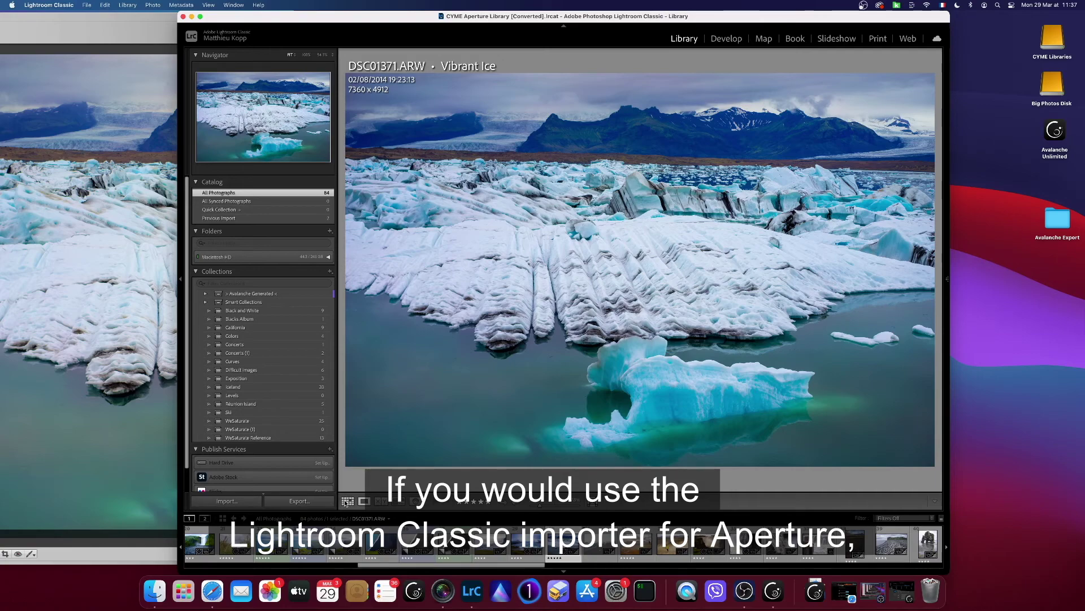